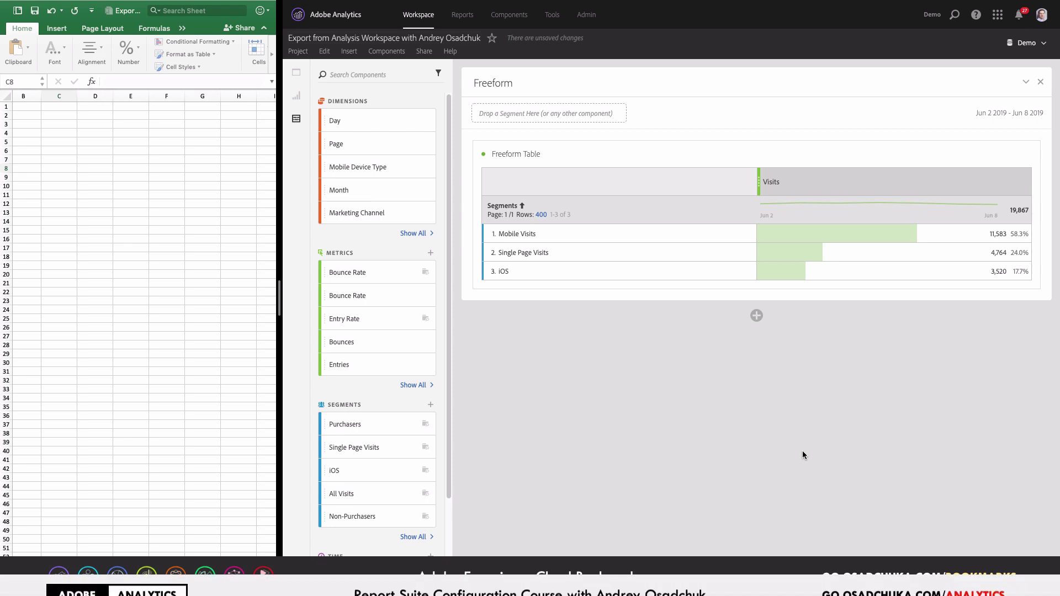
Step: Duplicate the Freeform Table visualization in the Freeform panel
left_click(299, 52)
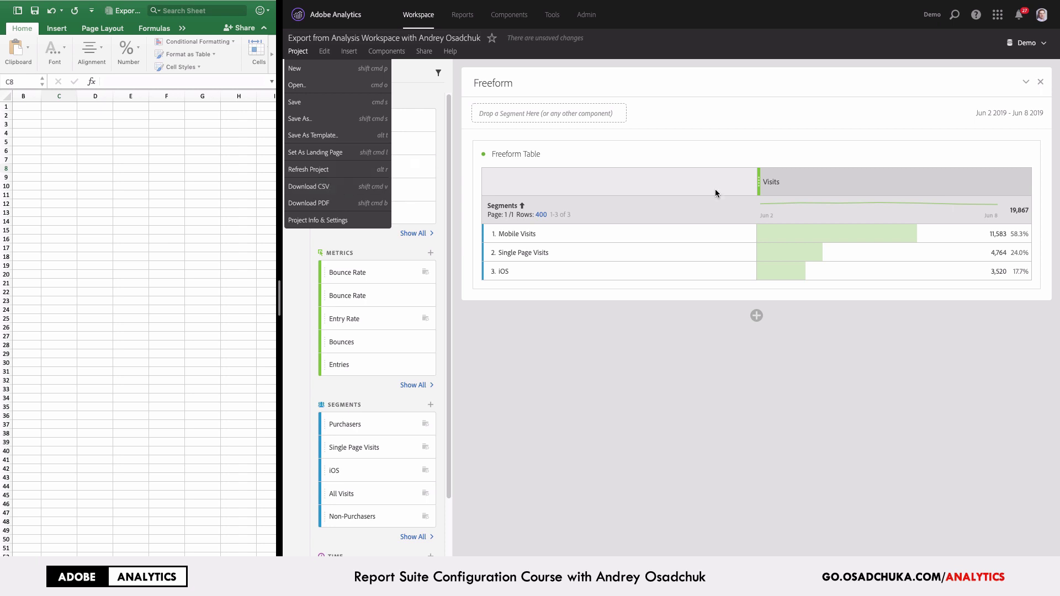
right_click(748, 151)
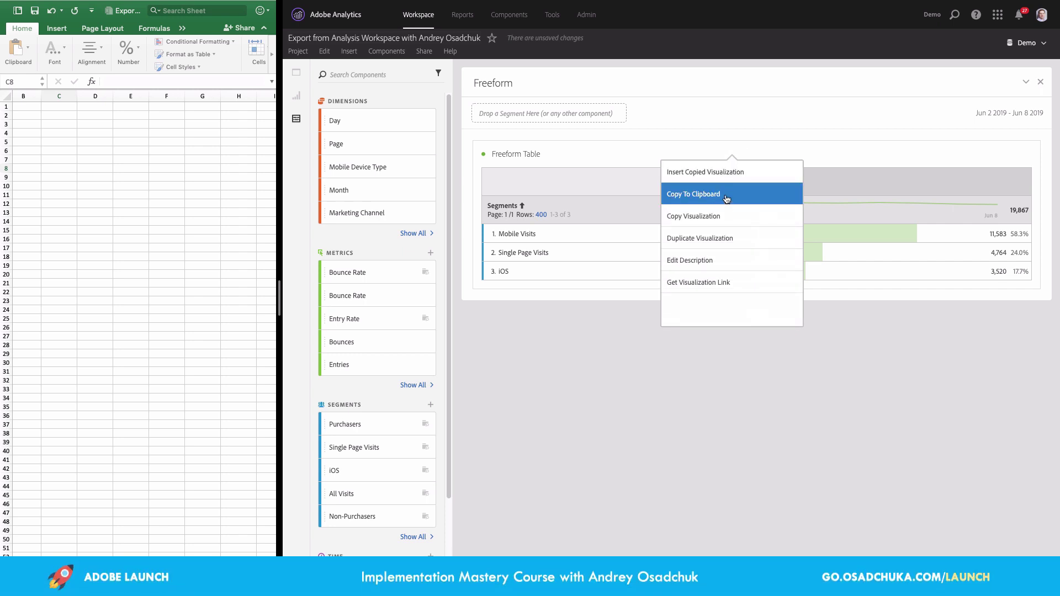
left_click(725, 238)
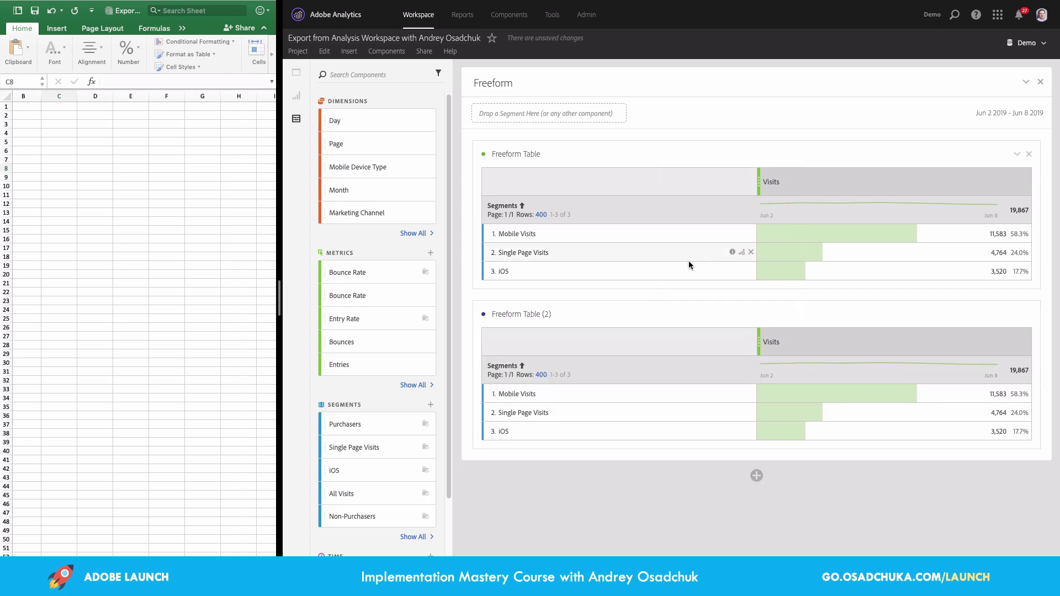
Step: Download the project as a CSV and auto-fit columns A and B in the exported Excel sheet
left_click(299, 51)
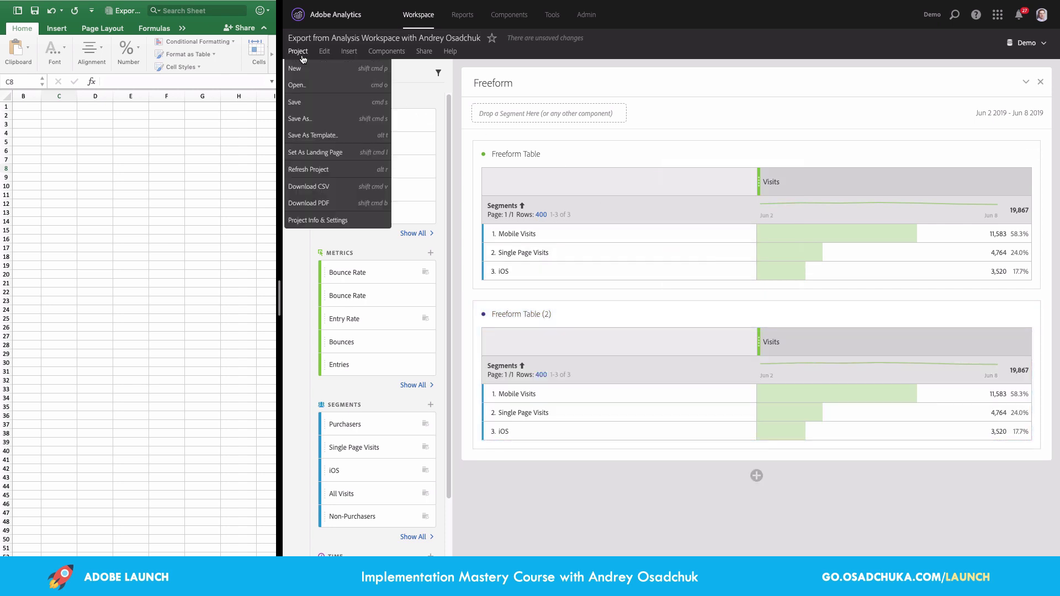
left_click(344, 190)
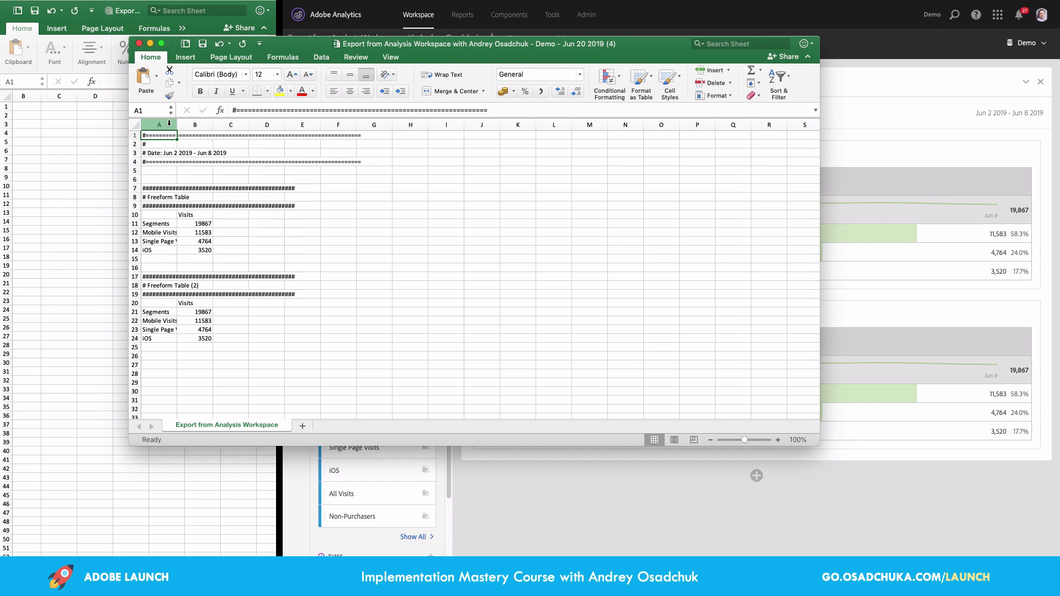
left_click_drag(170, 123, 214, 125)
double_click(213, 126)
left_click(315, 171)
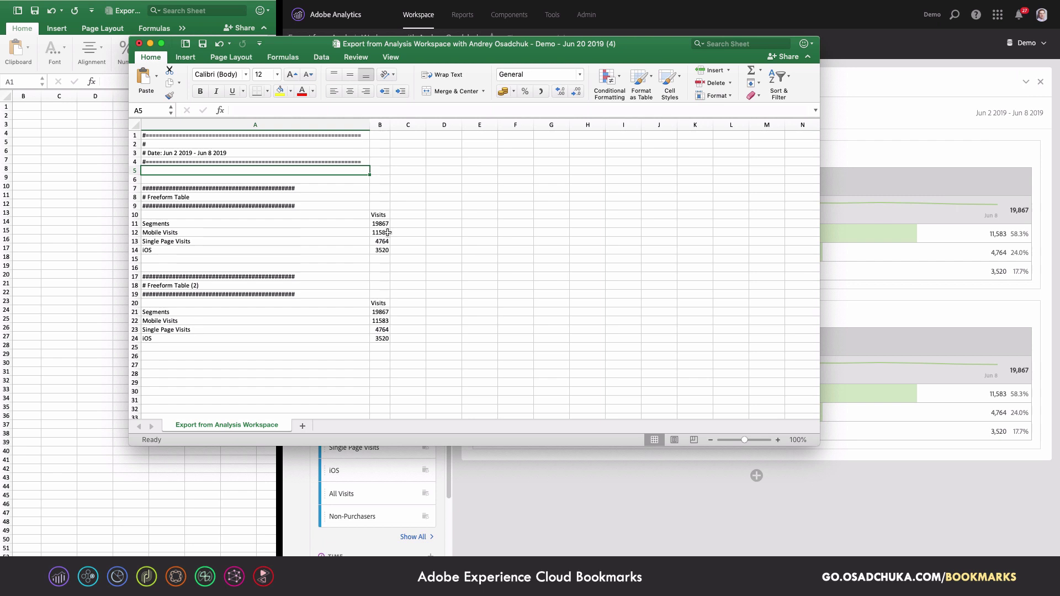
Step: Examine the CSV export's date header, the title rows above both tables and the first table's data, and return to the Analysis Workspace project
left_click(322, 63)
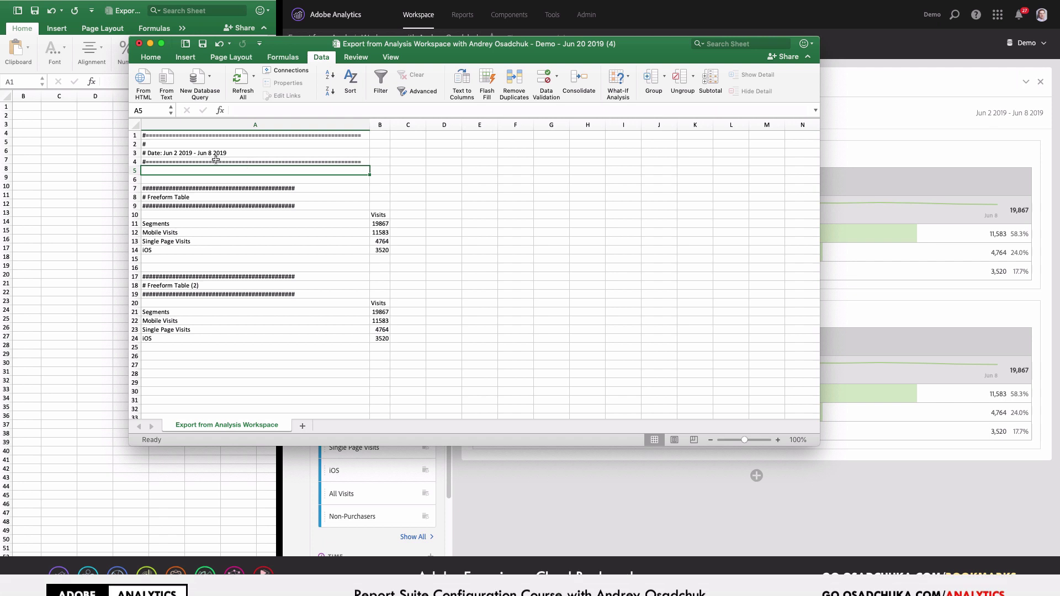
left_click(151, 58)
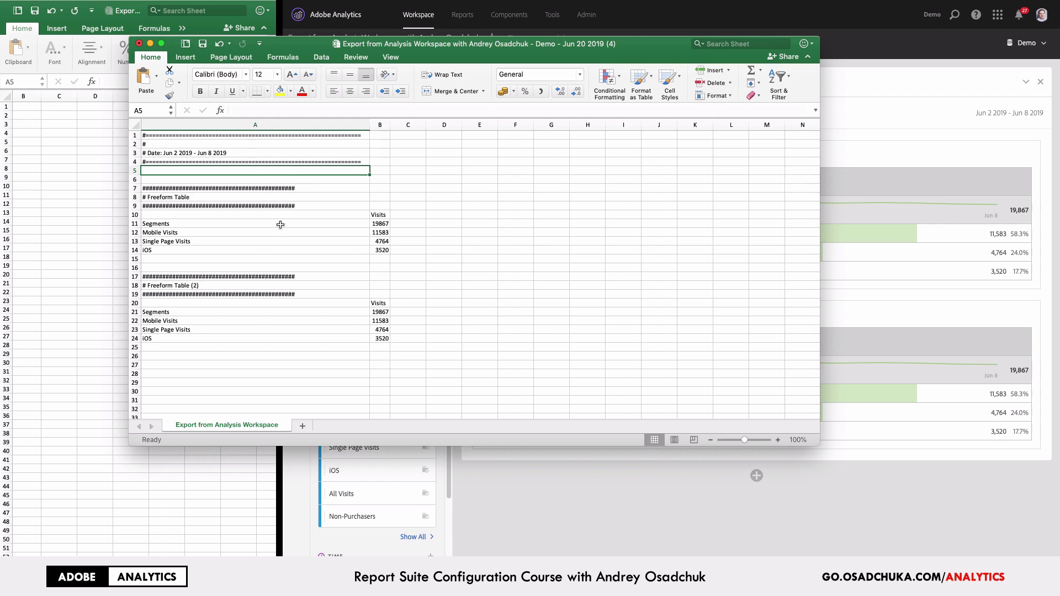
left_click_drag(137, 135, 135, 162)
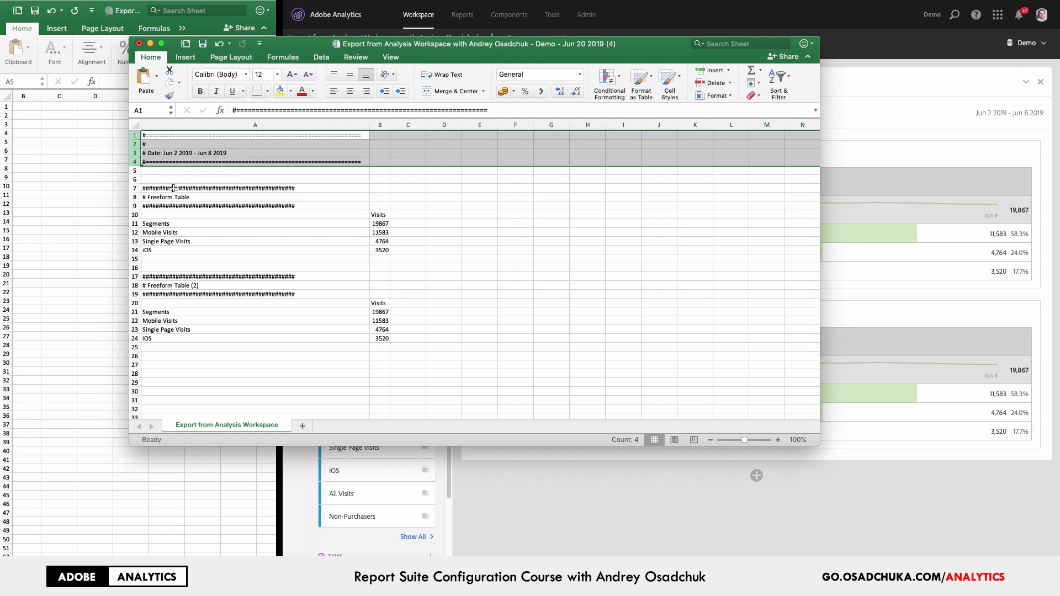
left_click_drag(135, 188, 136, 205)
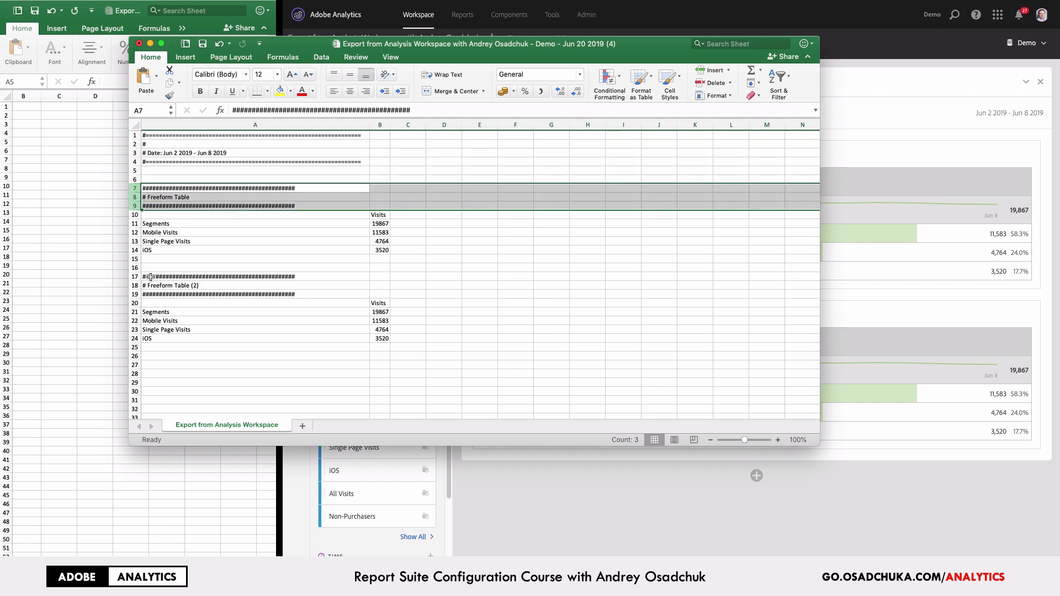
left_click_drag(135, 277, 134, 296)
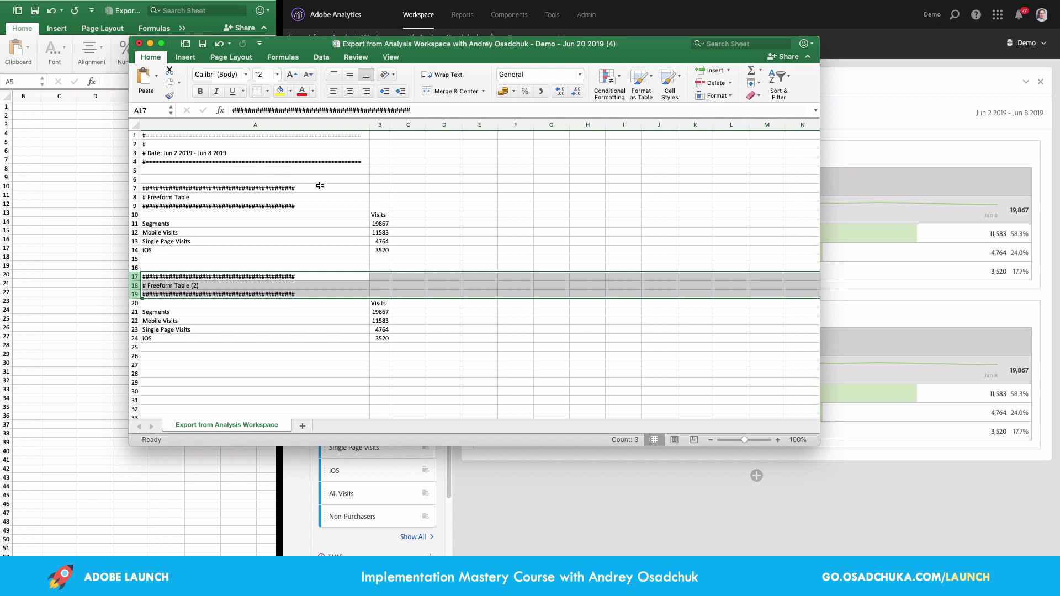
left_click_drag(283, 224, 371, 246)
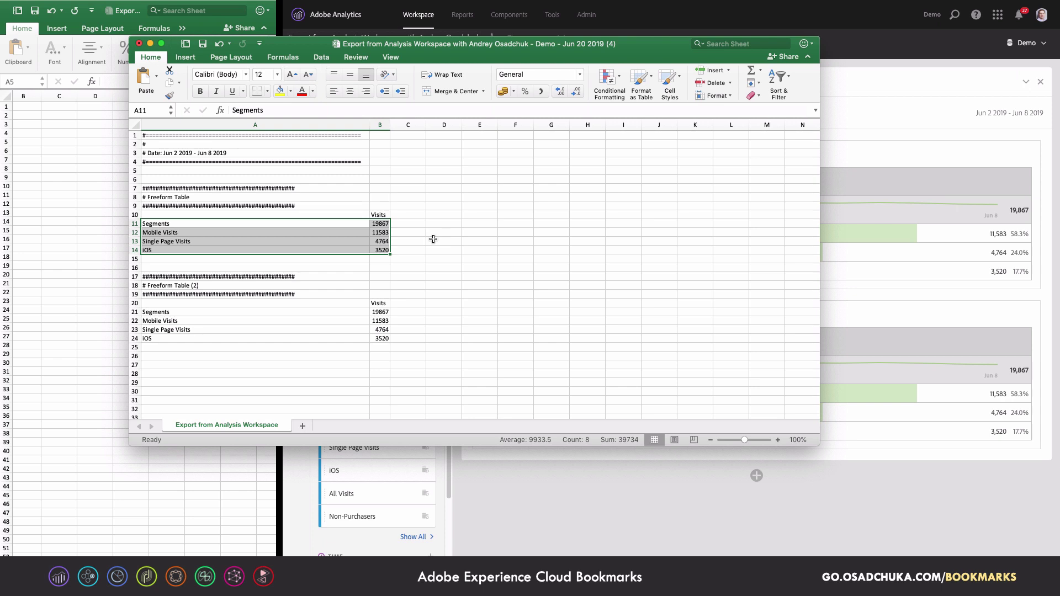
left_click(852, 143)
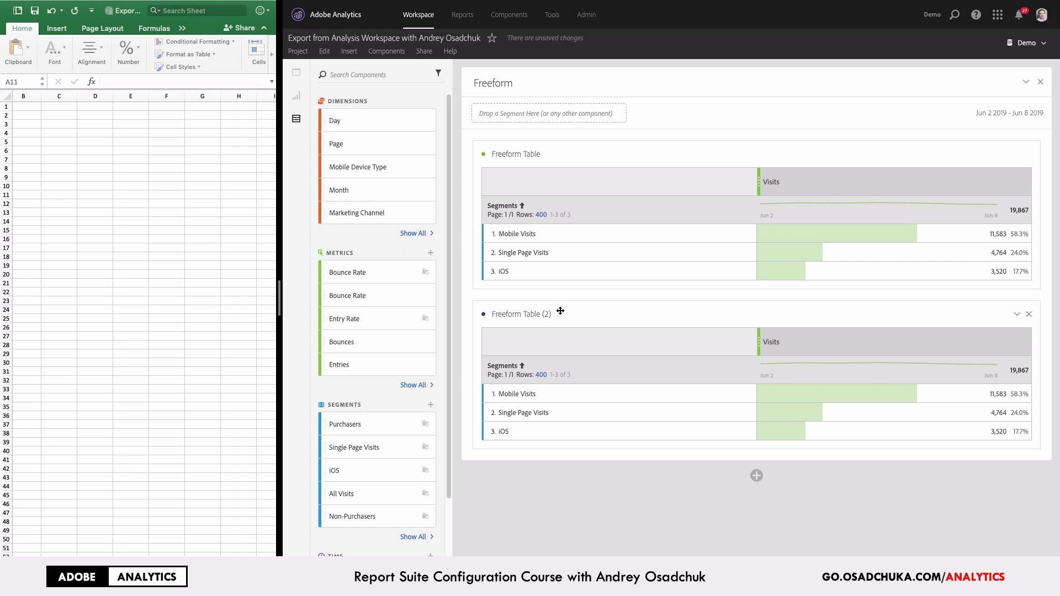
Step: Copy Freeform Table (2) to the clipboard and paste it into the blank Excel sheet at cell A1
right_click(810, 313)
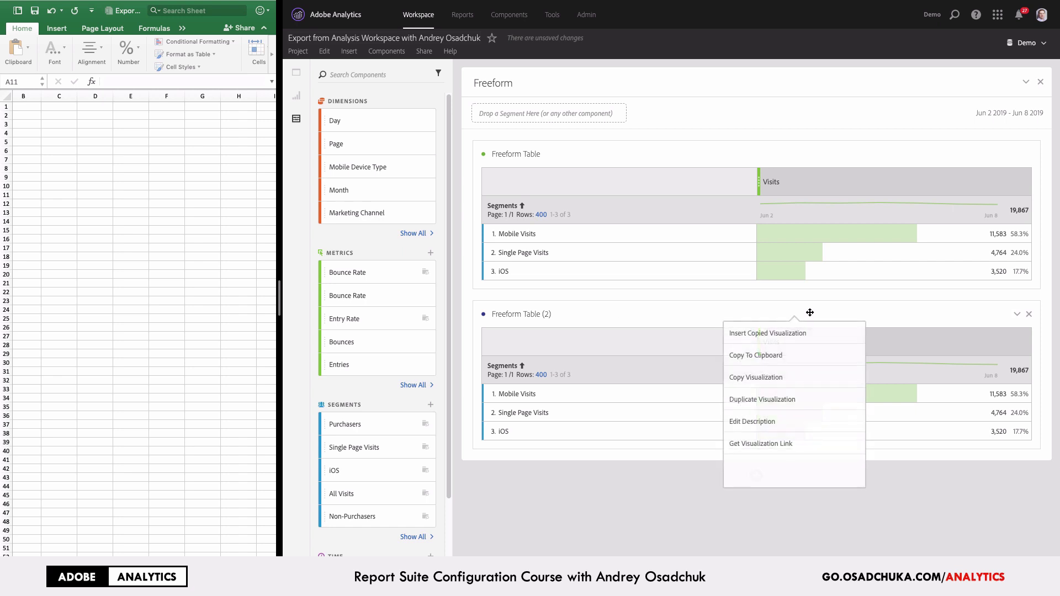
left_click(798, 356)
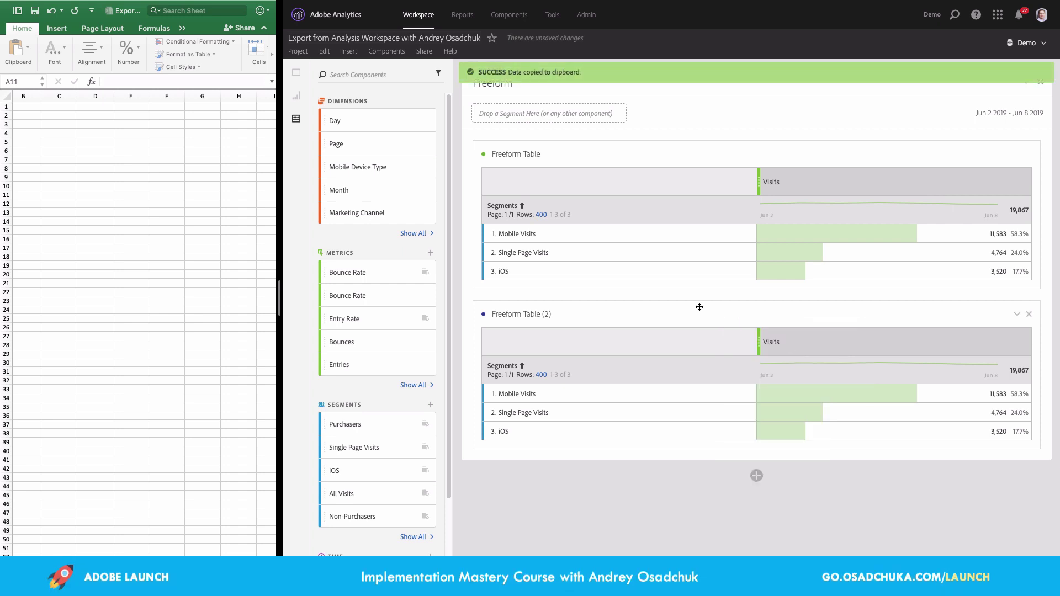
left_click(60, 168)
left_click(32, 108)
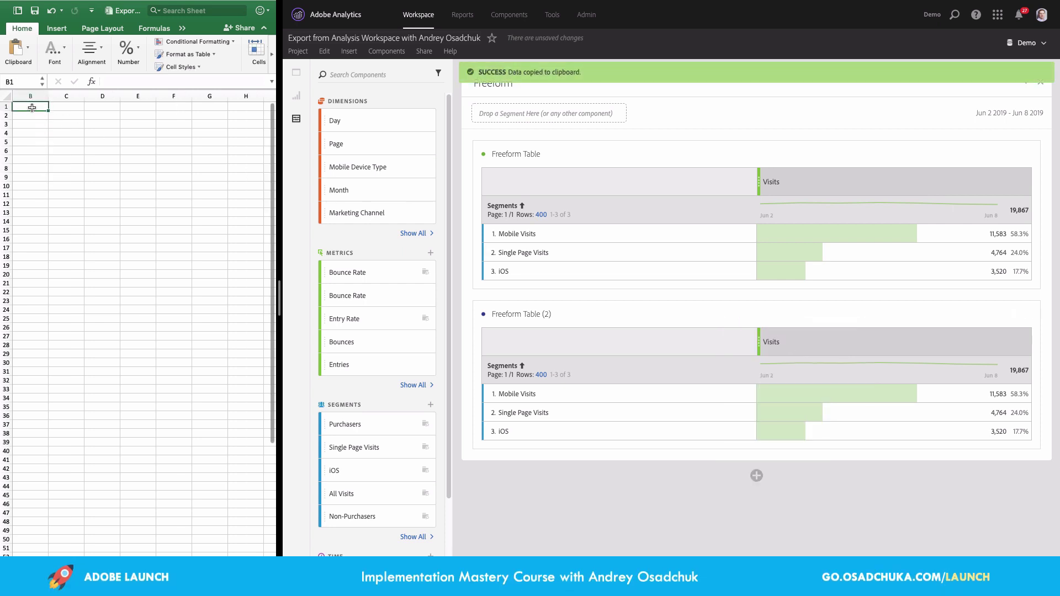
scroll(50, 187, "left", 1)
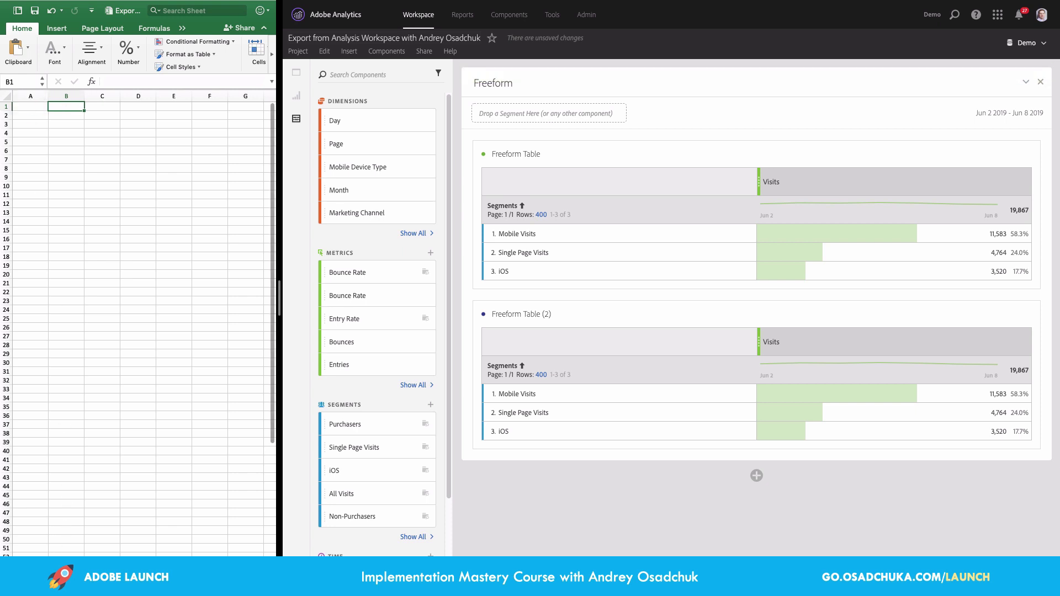
left_click(28, 98)
left_click(34, 109)
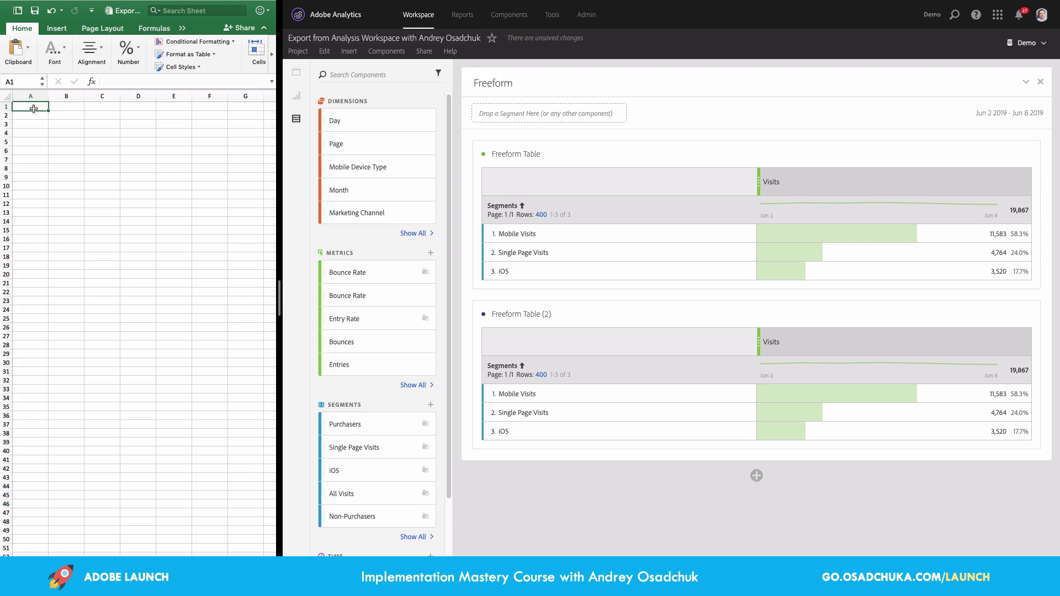
key("super+v")
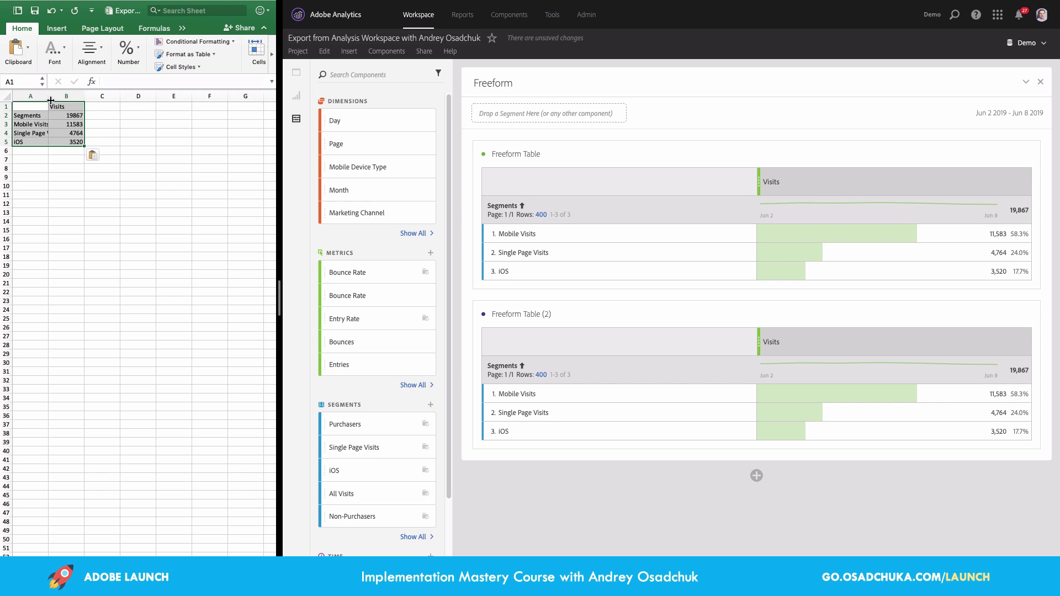
Step: Auto-fit columns A and B to the pasted table and enlarge the Excel sheet view
left_click_drag(30, 97, 66, 97)
double_click(84, 98)
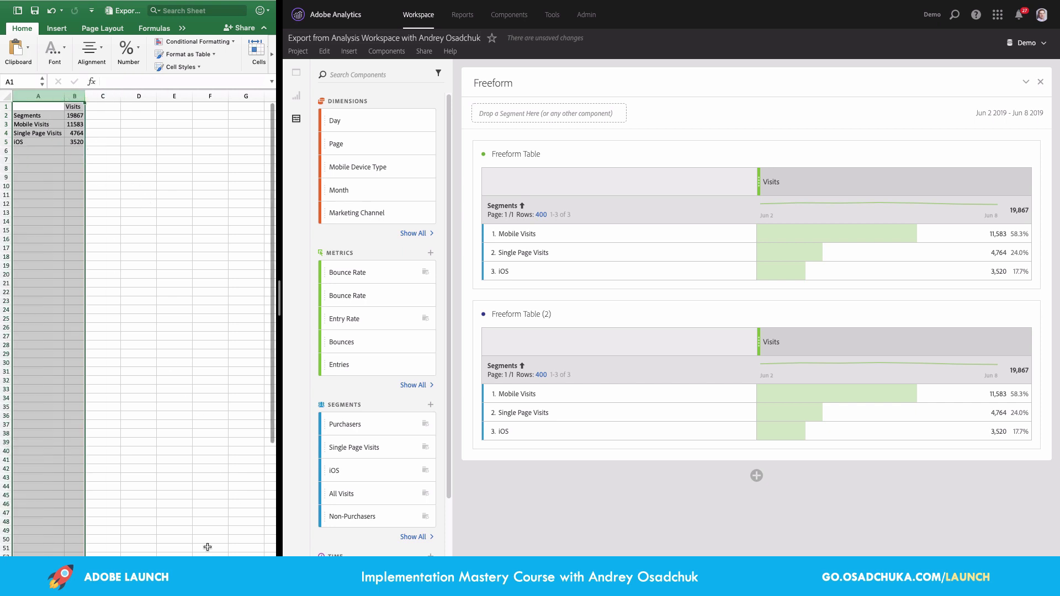
left_click(111, 165)
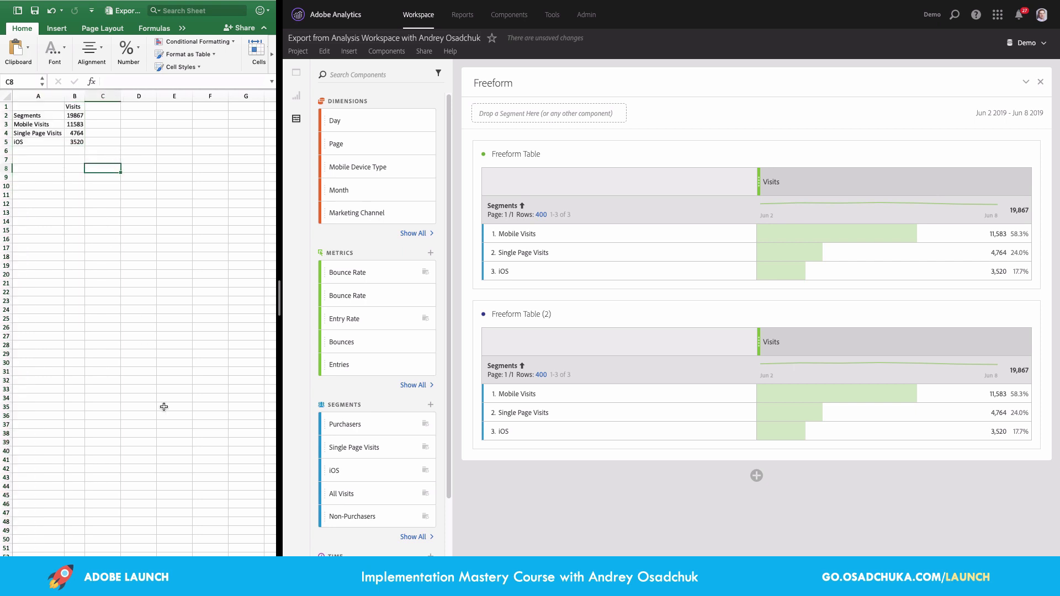
scroll(194, 267, "up", 3)
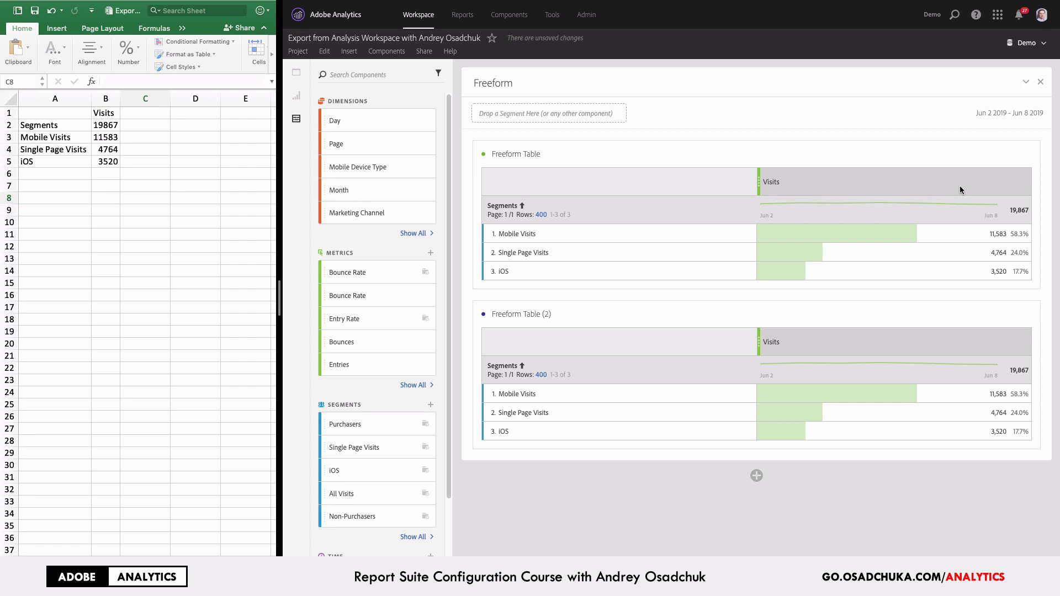
Step: Add a second Visits column to the first Freeform Table and set it to show only percentages, without numbers
left_click(928, 187)
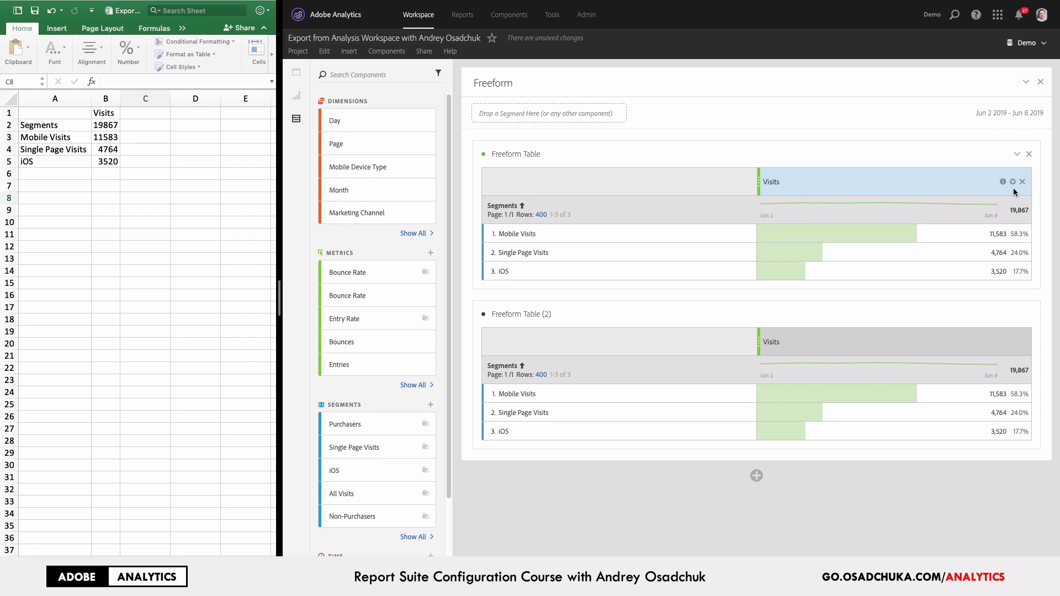
left_click(983, 192)
left_click_drag(958, 189, 1026, 188)
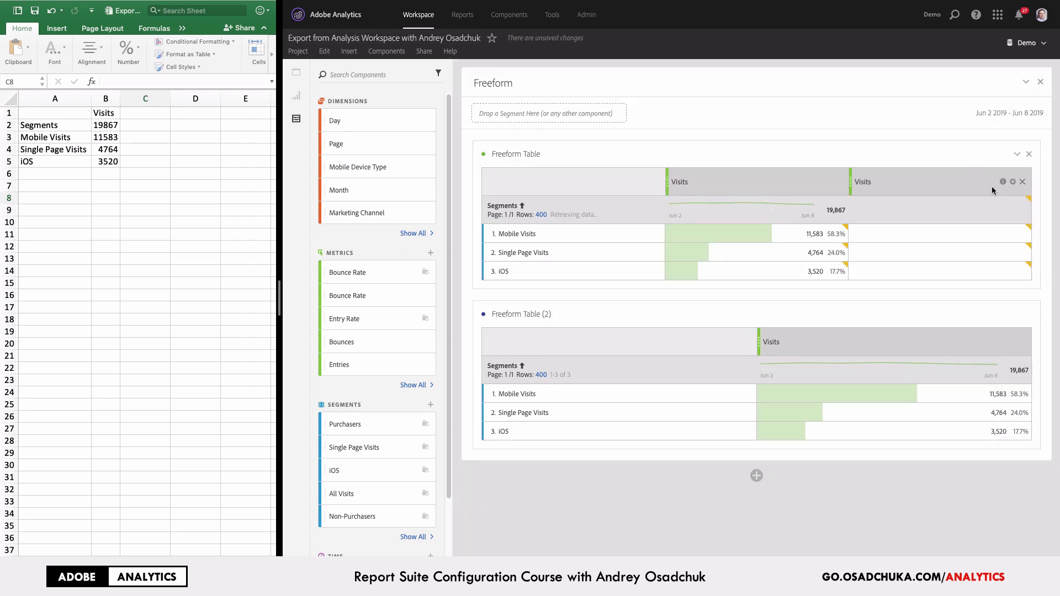
left_click(1013, 182)
left_click(863, 254)
left_click(893, 159)
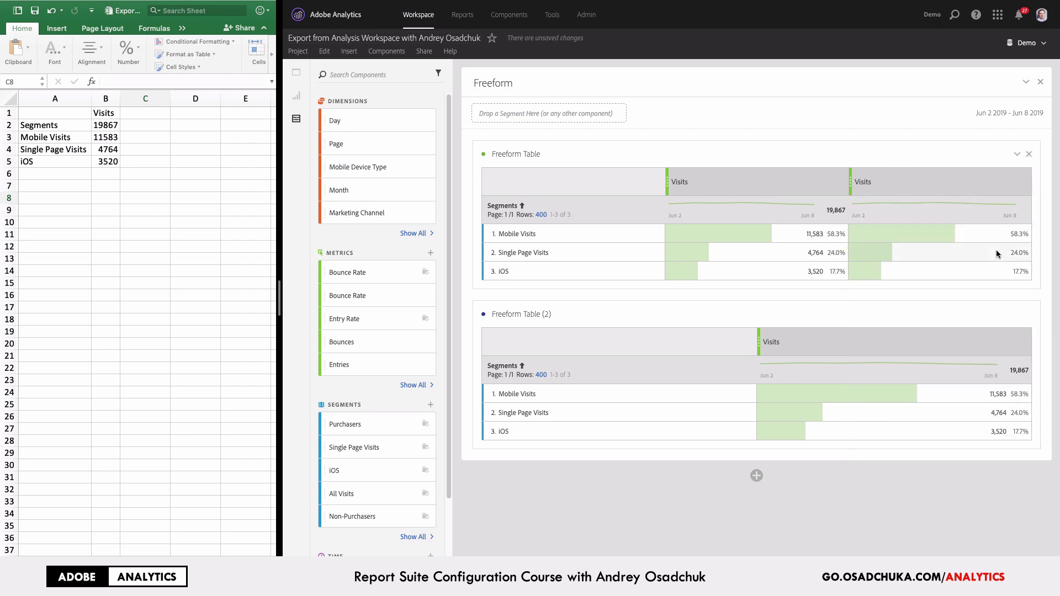
Step: Copy the first Freeform Table with both Visits columns to the clipboard and paste it into Excel at cell A7
mouse_move(1014, 190)
right_click(635, 155)
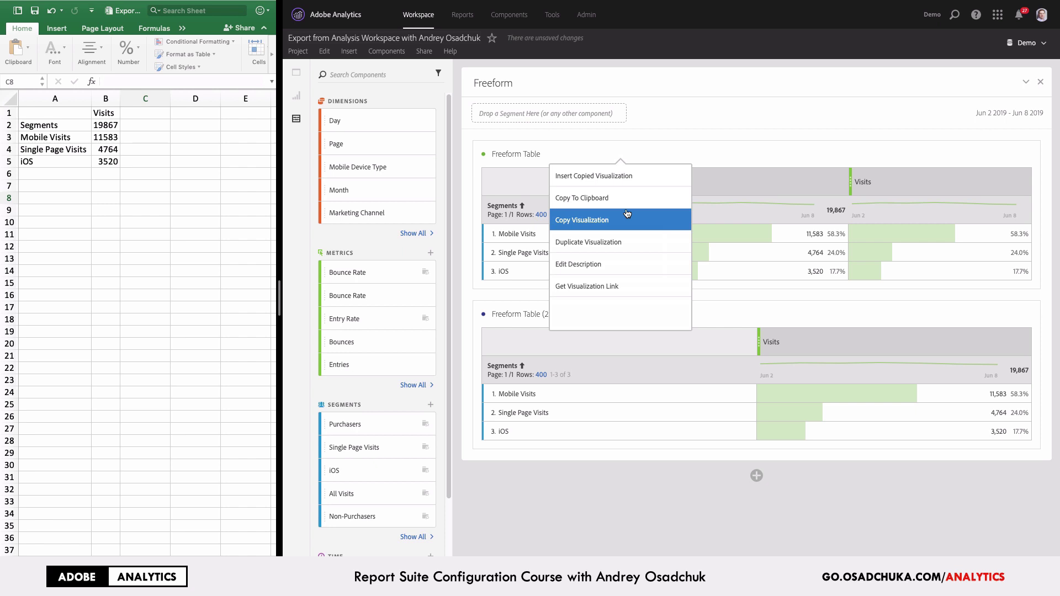
left_click(629, 198)
left_click(146, 186)
left_click(63, 189)
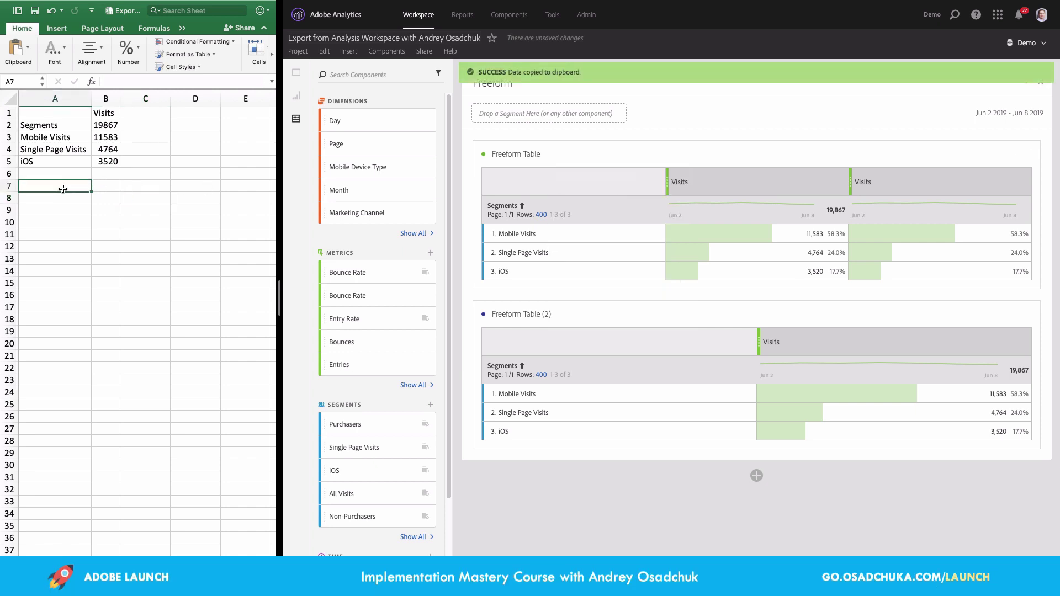
key("super+v")
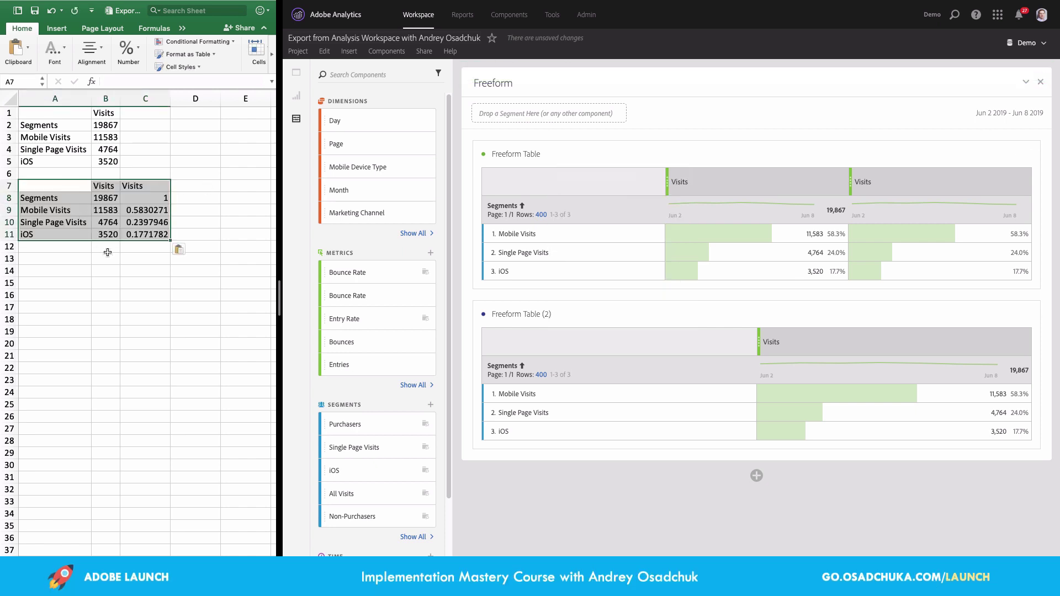
Step: Format the second Visits column's values in C8:C11 as percentages
left_click(141, 246)
left_click_drag(145, 198, 146, 234)
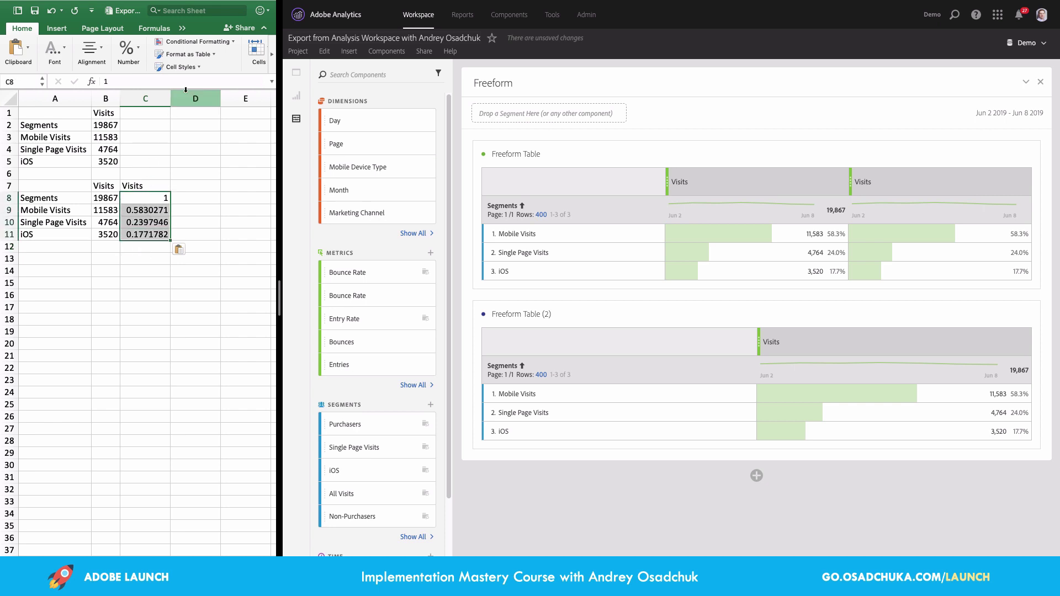
left_click(129, 52)
left_click(111, 103)
left_click(146, 259)
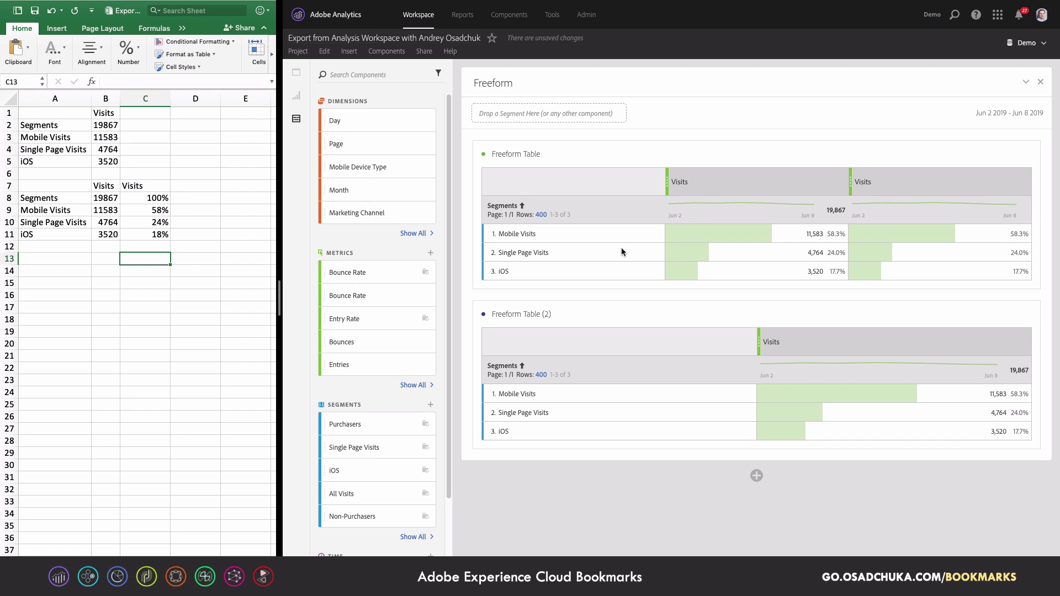
Step: Copy only the Single Page Visits and iOS rows from the first Freeform Table and paste them into Excel at cell A14
left_click_drag(597, 253, 590, 271)
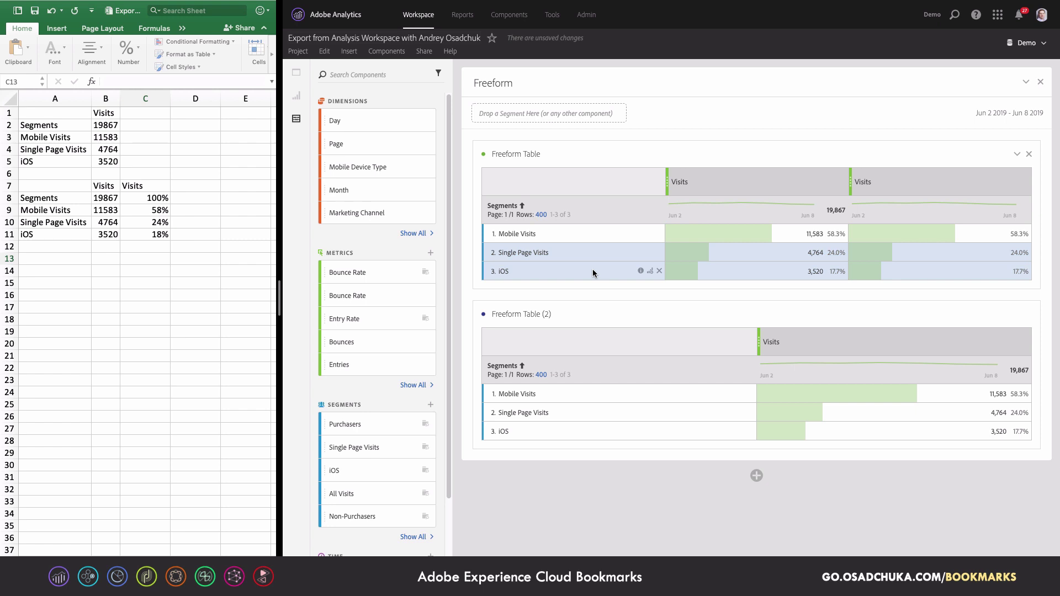
key("ctrl+c")
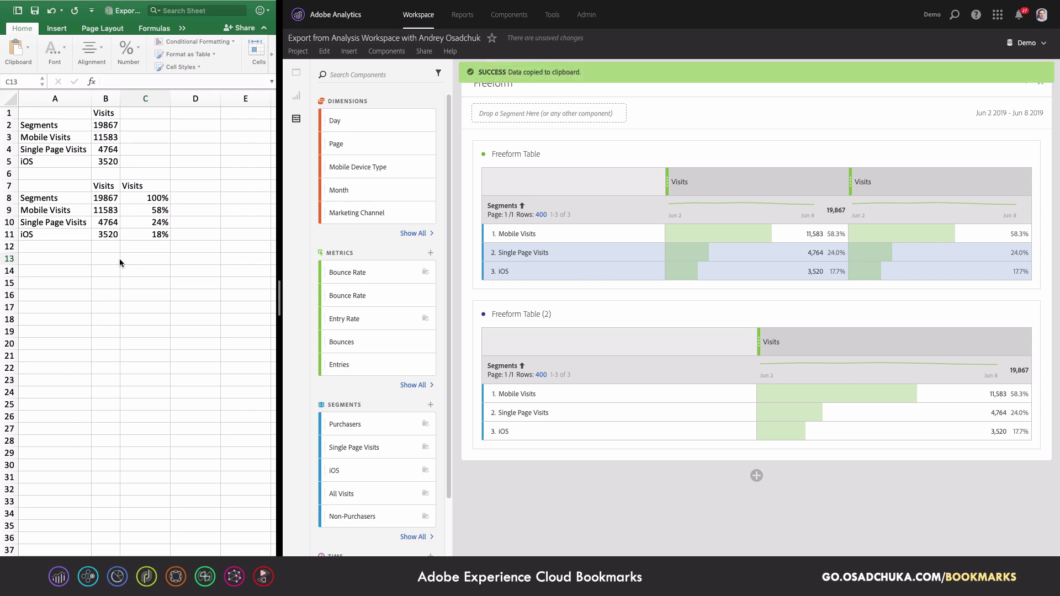
left_click(70, 273)
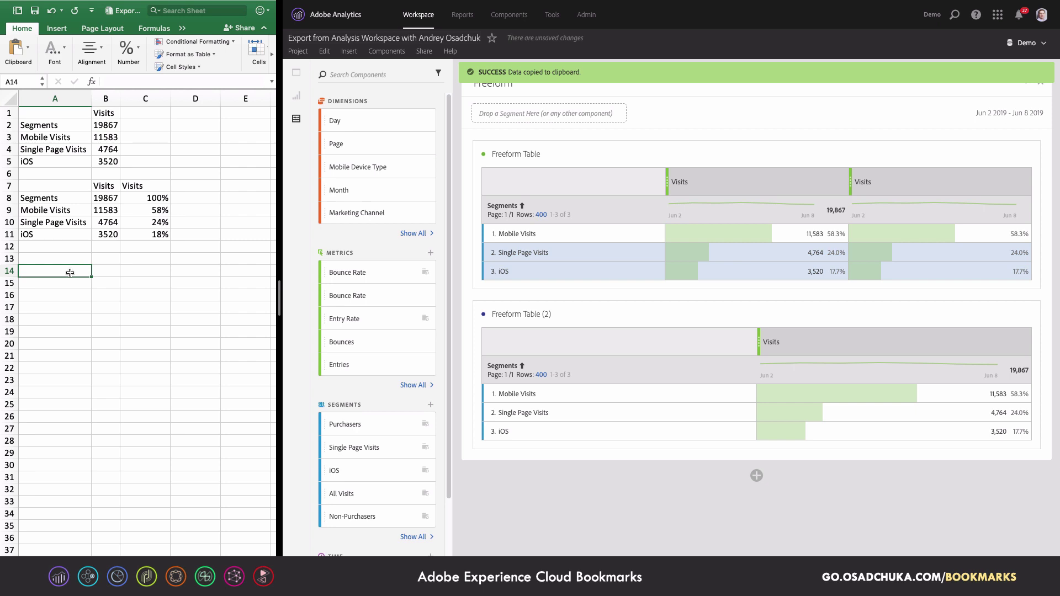
key("ctrl+v")
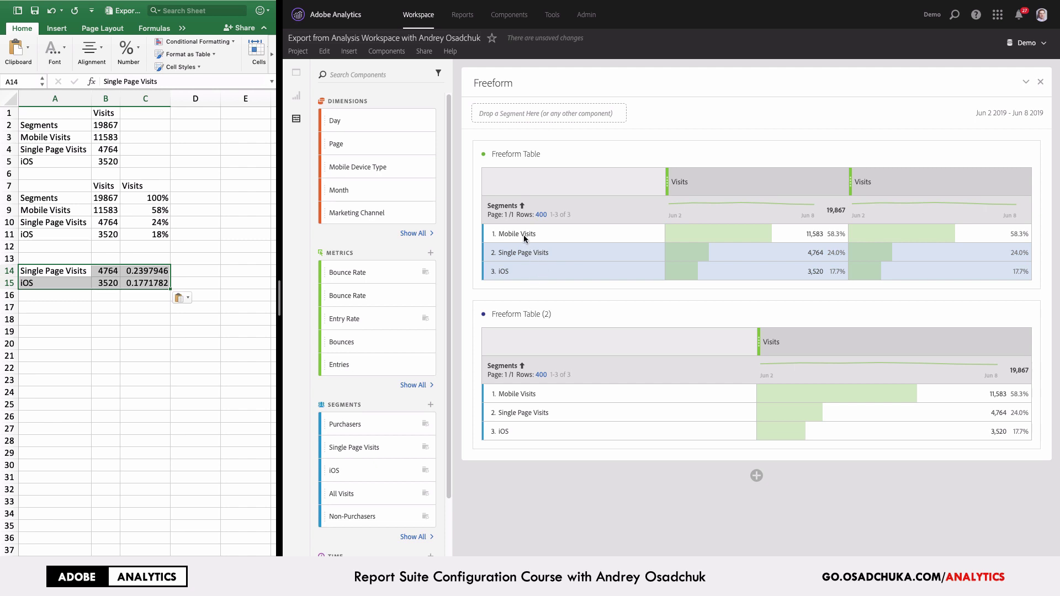
Step: Copy only the Mobile Visits and iOS rows from the first Freeform Table and paste them into Excel at cell A17
left_click(547, 233)
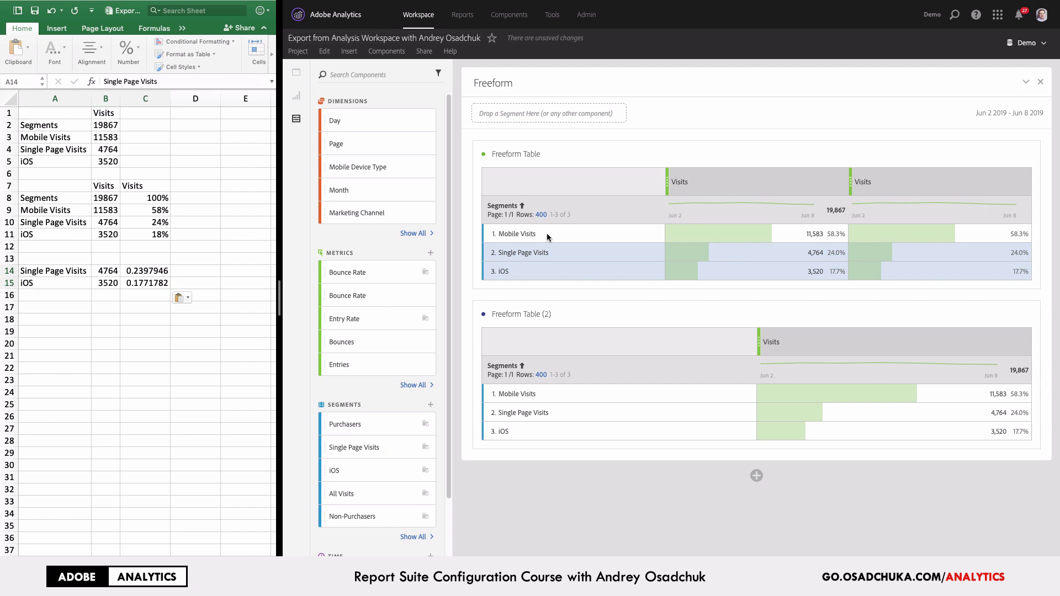
left_click(547, 233)
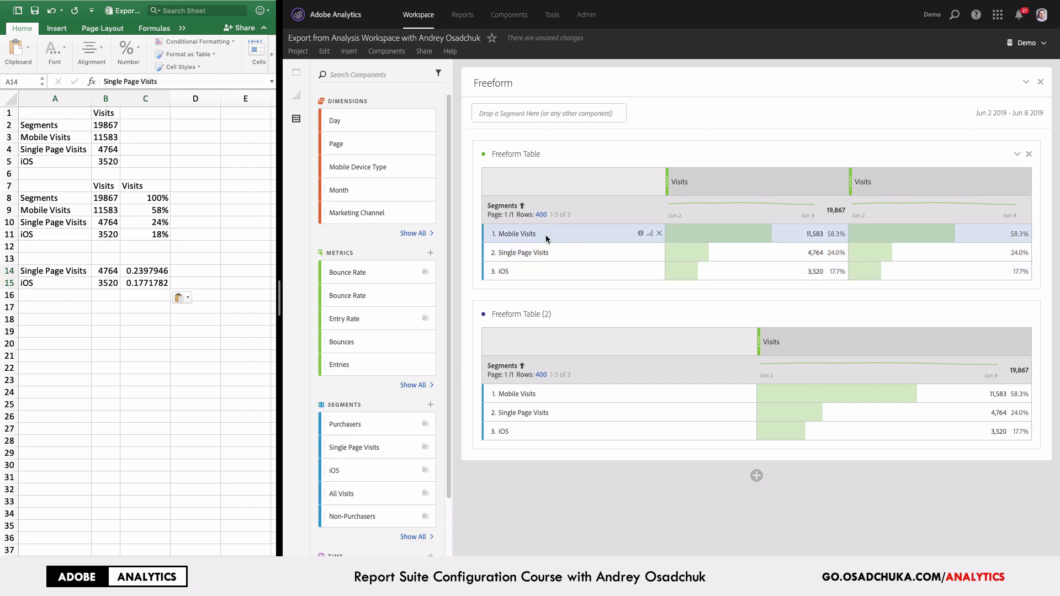
left_click(547, 270, "super")
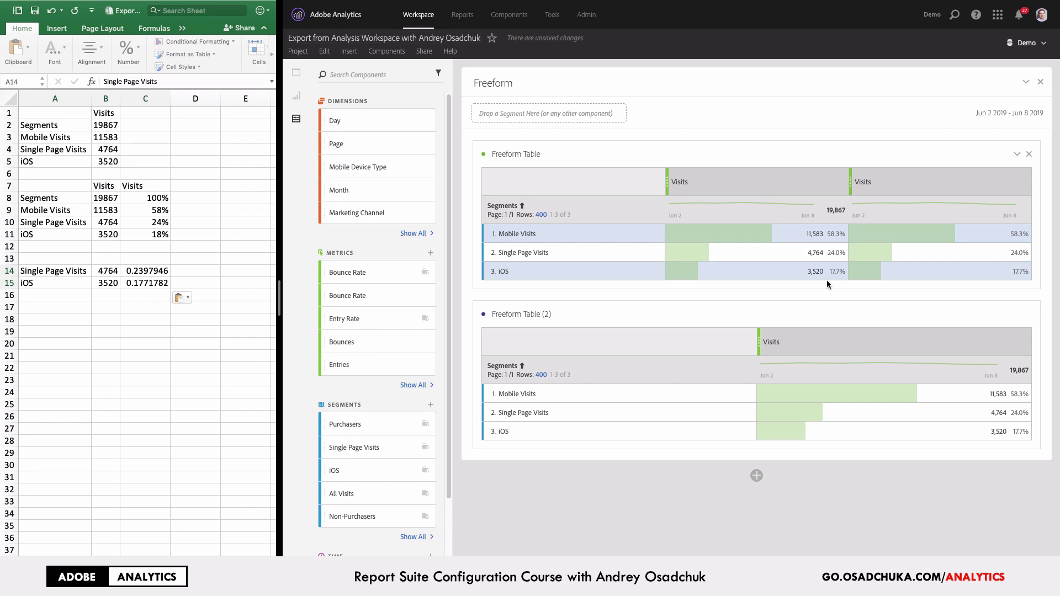
key("super+c")
left_click(59, 313)
left_click(60, 314)
key("super+v")
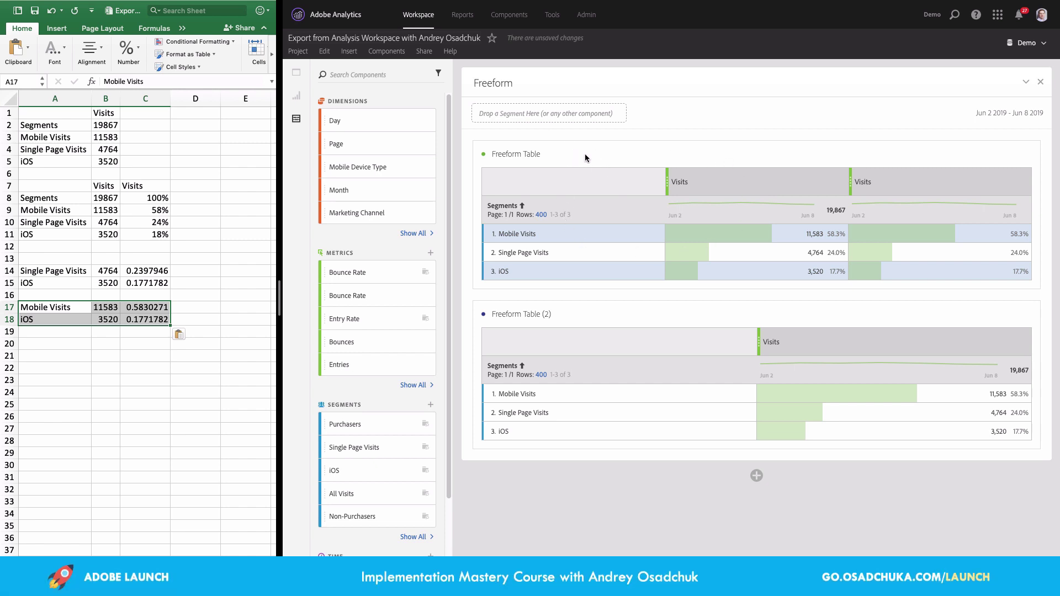
Step: Select the entire first Freeform Table, including its headers, copy it and paste it into Excel at cell A20
right_click(665, 152)
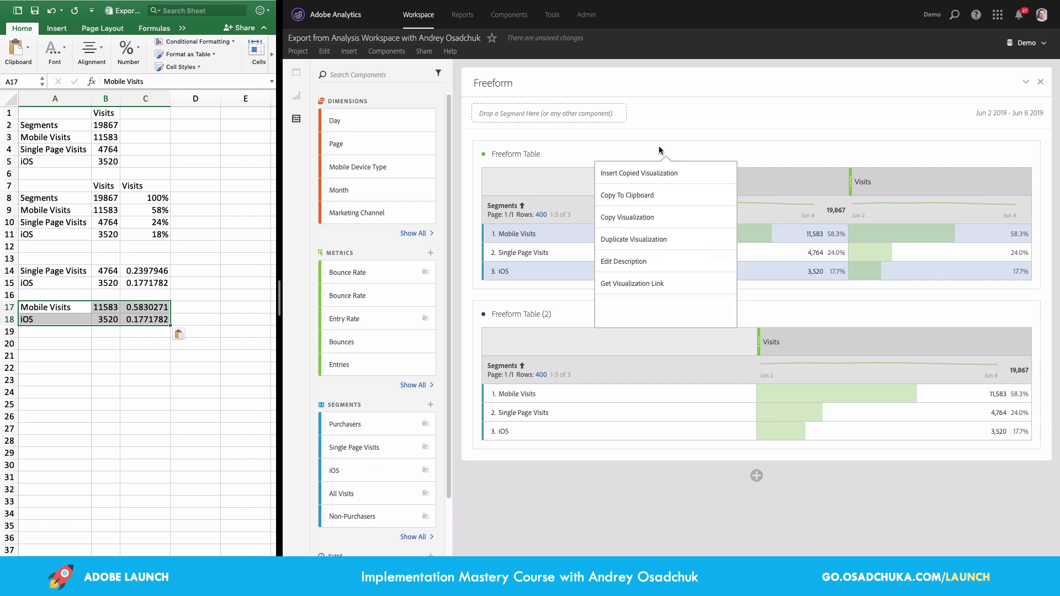
left_click(558, 182)
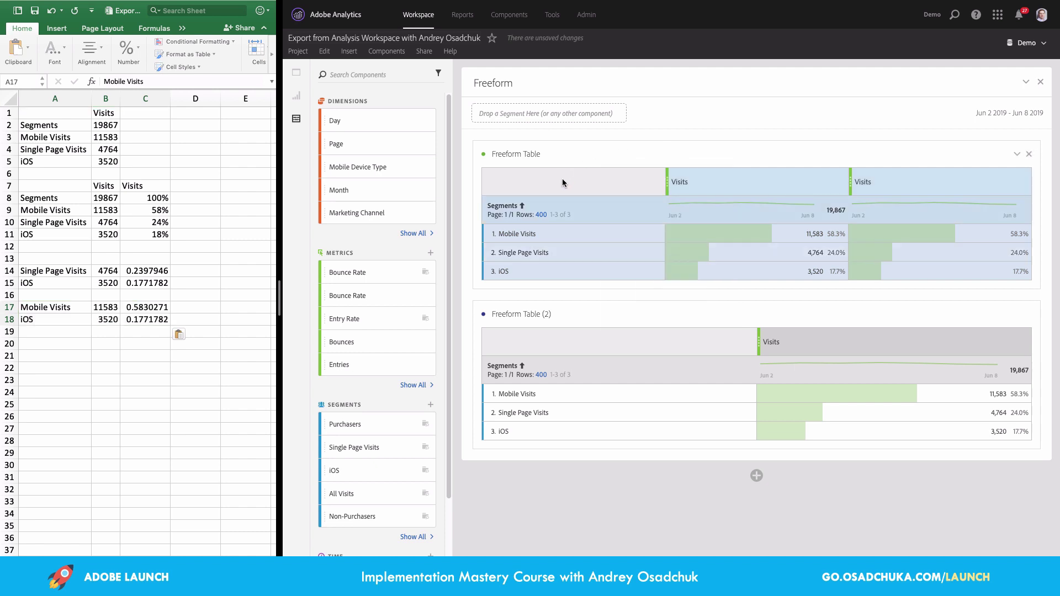
left_click(580, 198)
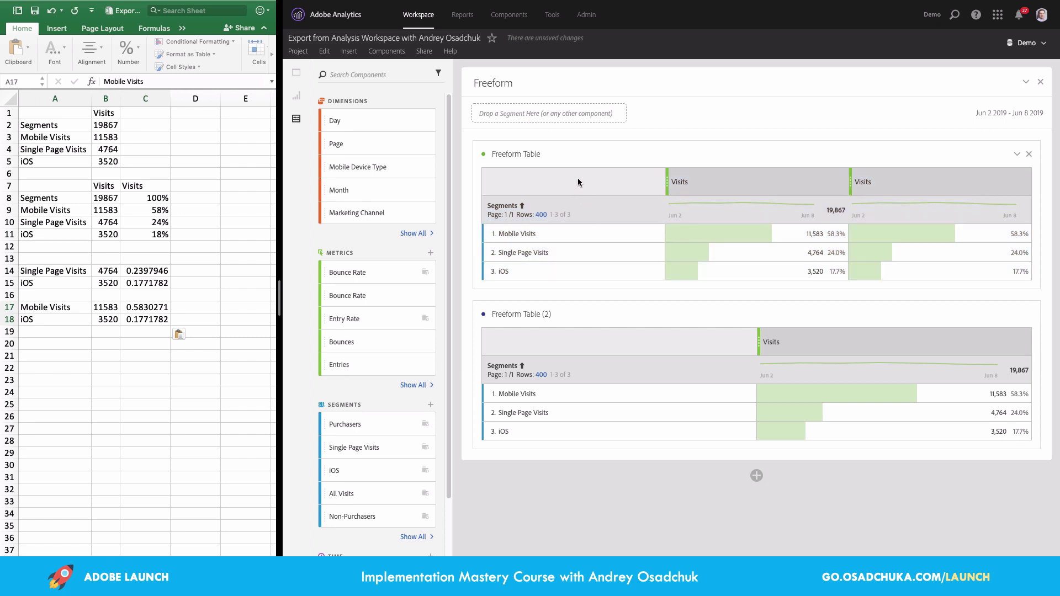
left_click(571, 179)
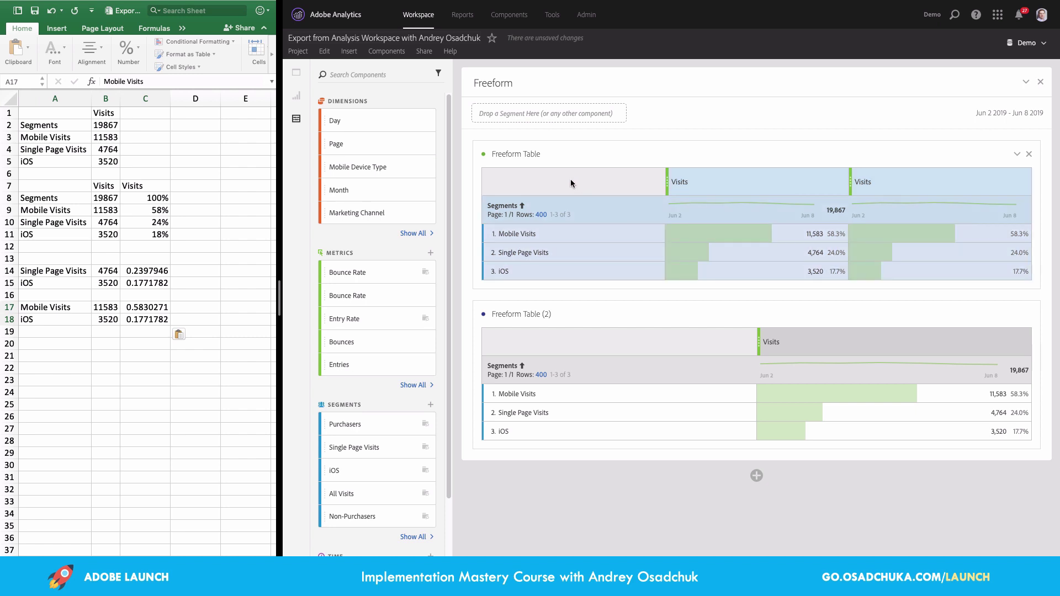
key("ctrl+c")
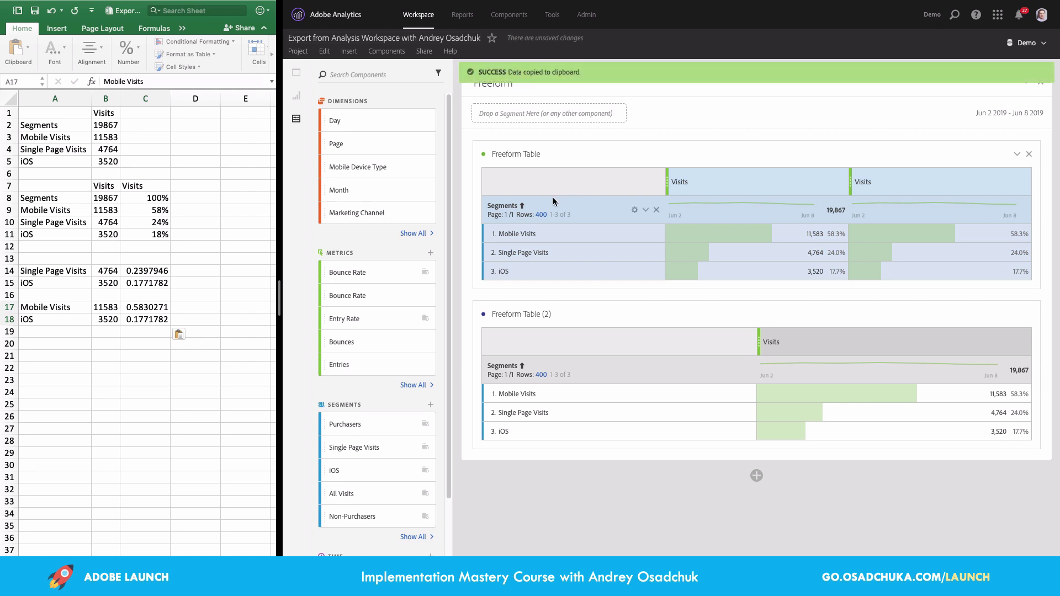
left_click(43, 343)
left_click(43, 343)
key("cmd+v")
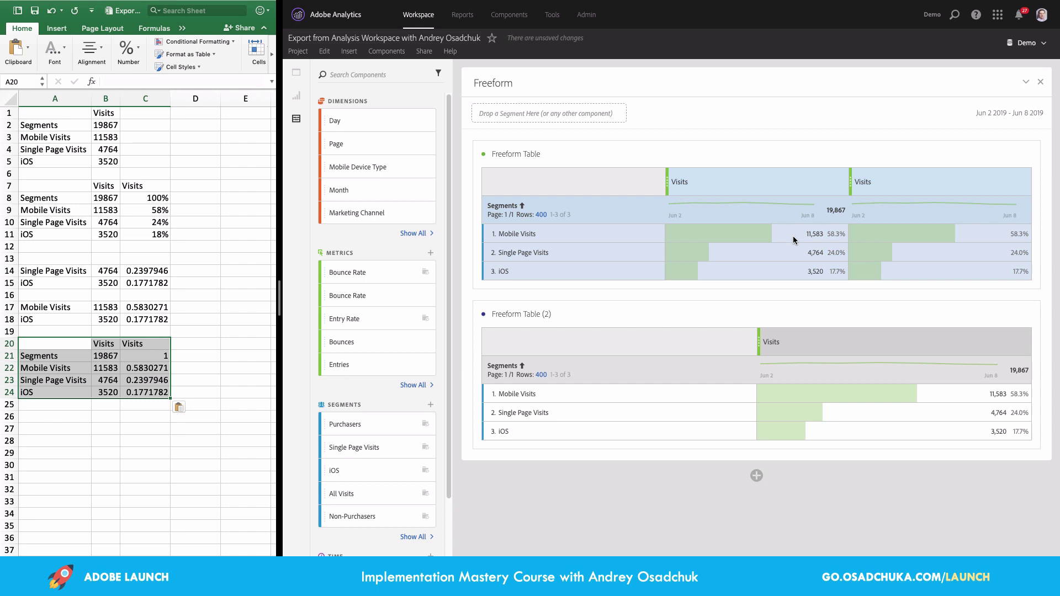
Step: Copy only the second Visits column of the first Freeform Table and paste it into Excel at cell A26
left_click(923, 270)
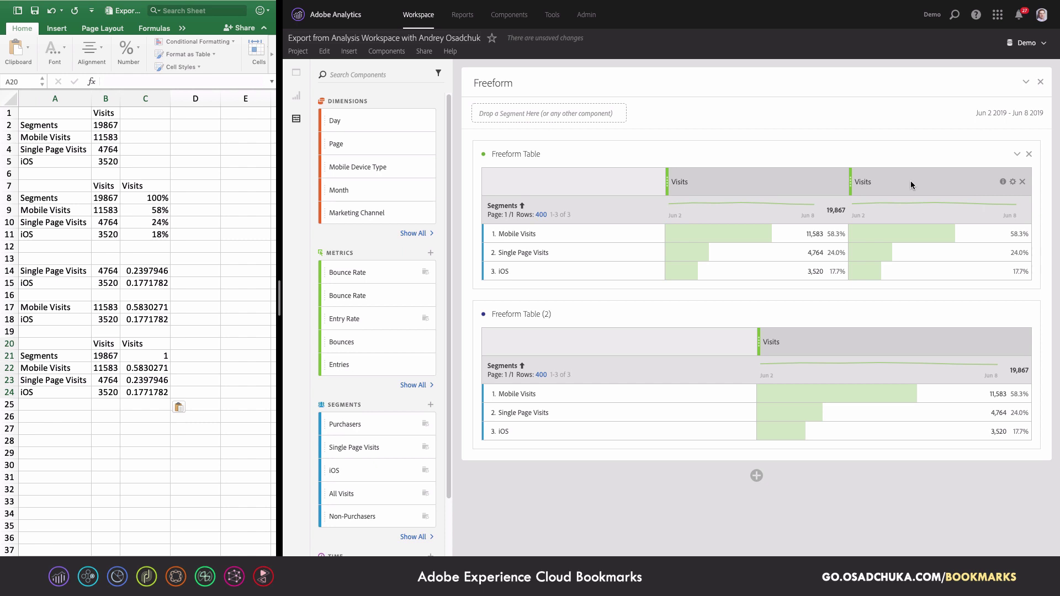
left_click_drag(911, 185, 910, 183)
left_click(911, 188)
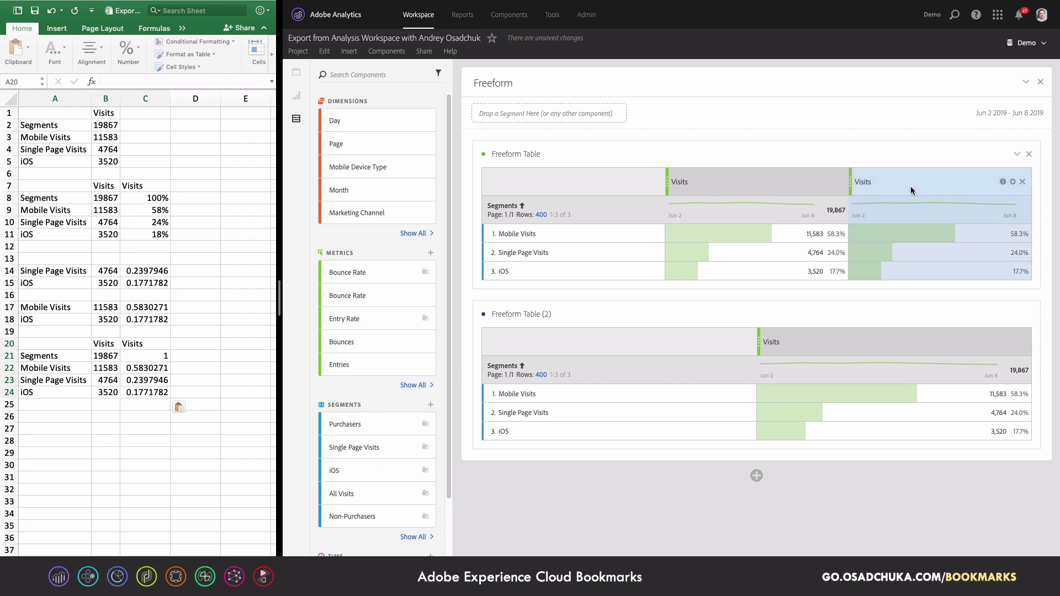
key("super+c")
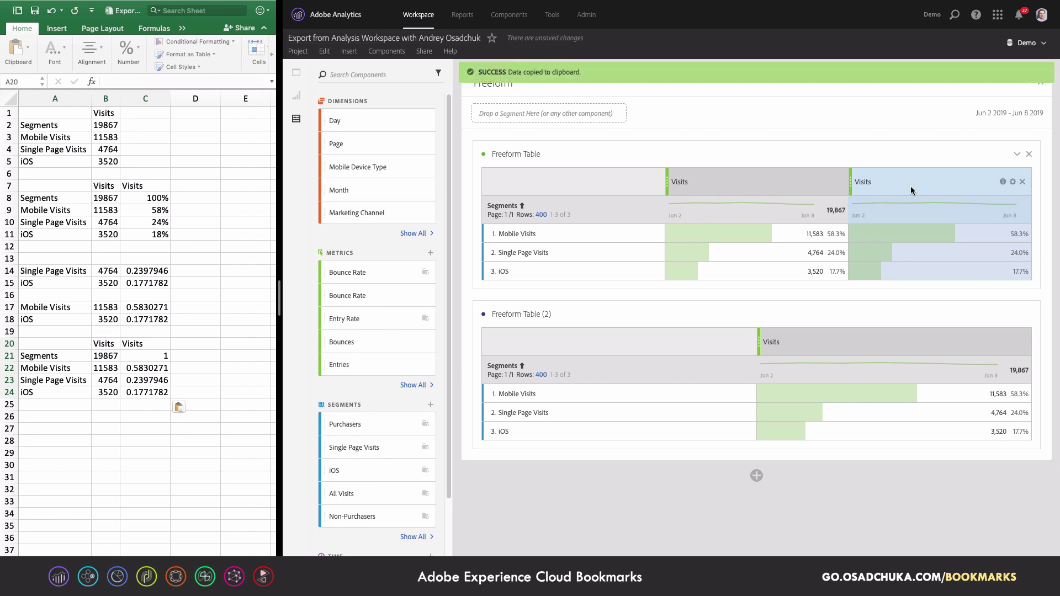
left_click(40, 413)
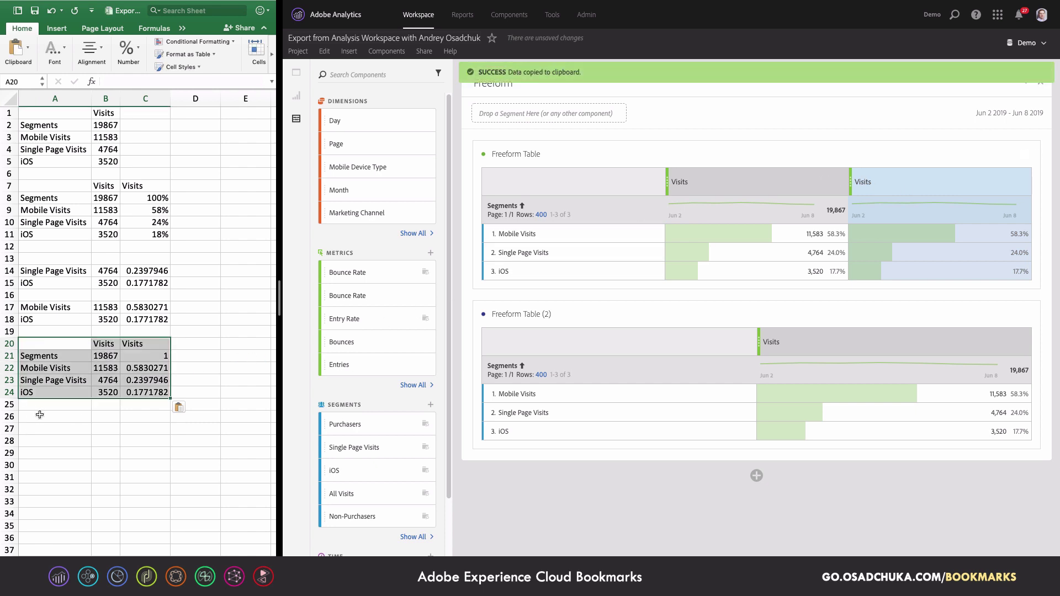
key("super+v")
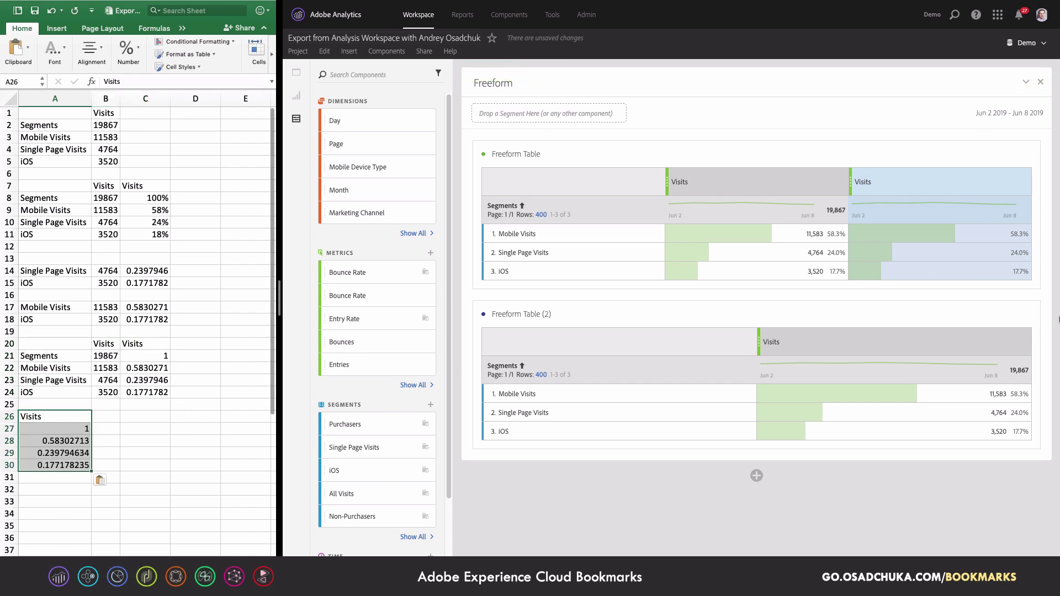
Step: Select the second Visits column as a range from its iOS cell up to the header, copy it and paste it into Excel at A32
left_click(958, 274)
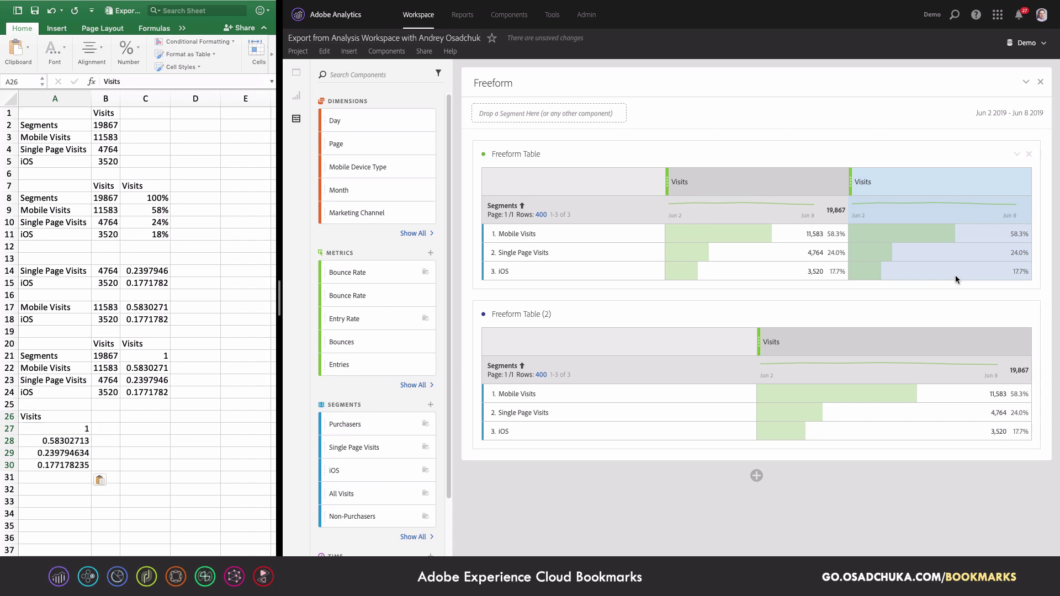
left_click(955, 275)
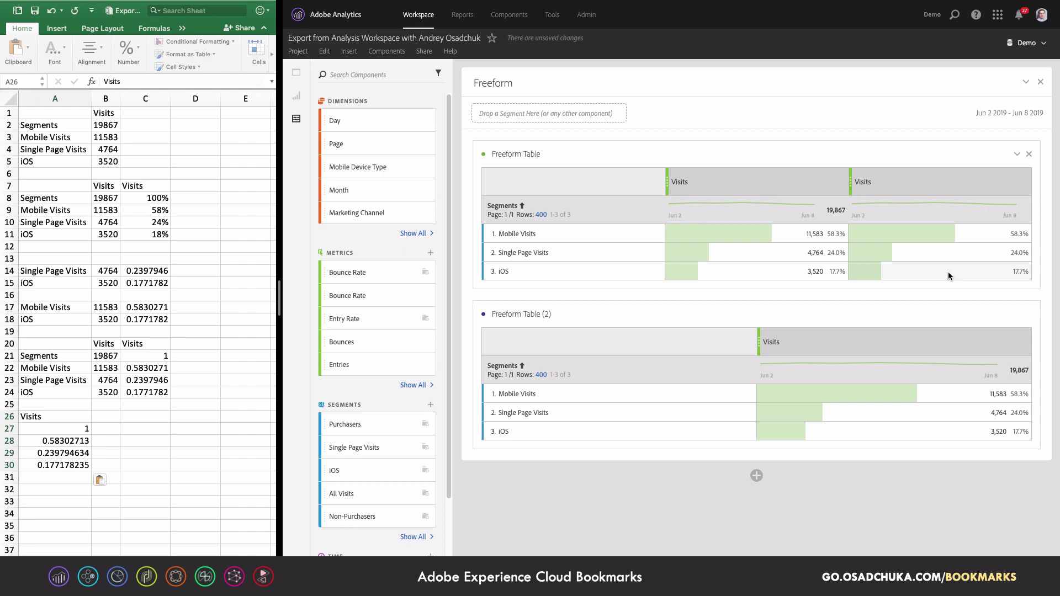
left_click_drag(949, 276, 940, 192)
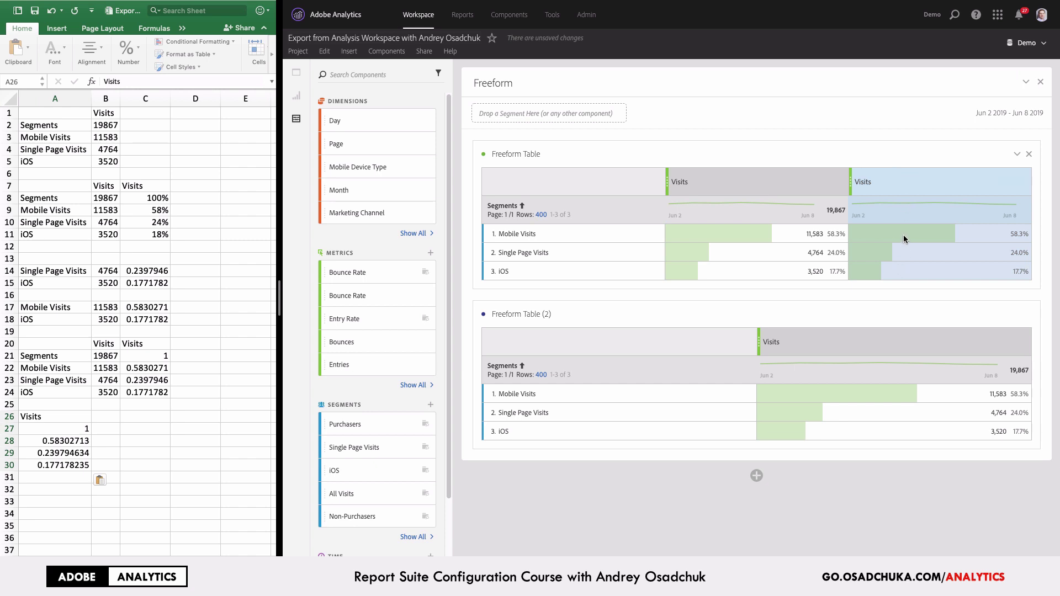
key("super+c")
left_click(54, 491)
left_click(54, 492)
key("super+v")
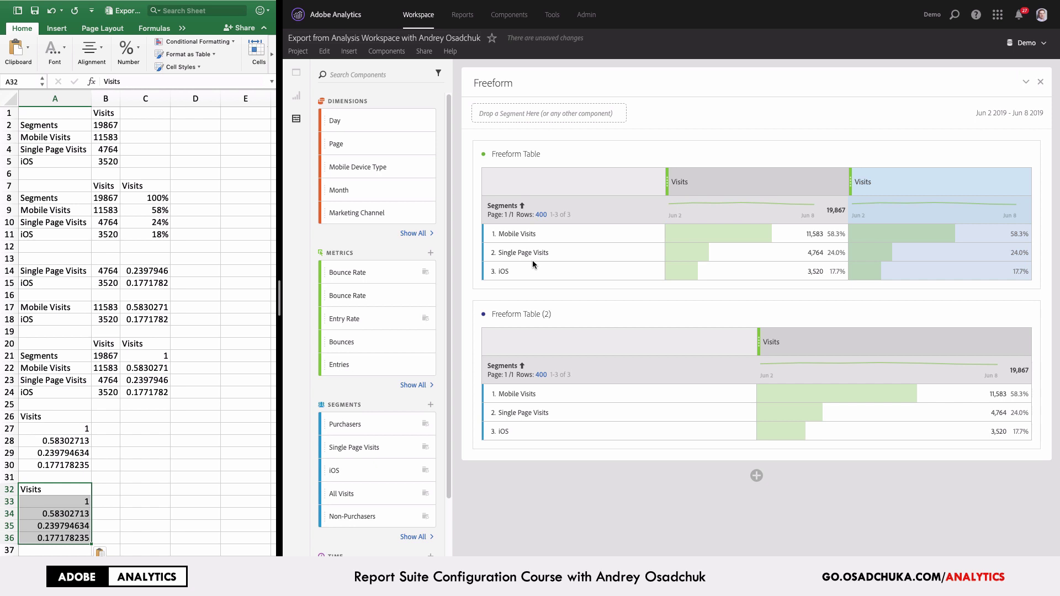
Step: Copy the Single Page Visits cell from the first Visits column plus the Mobile Visits and iOS cells from the second, and paste them at A39
left_click(761, 256)
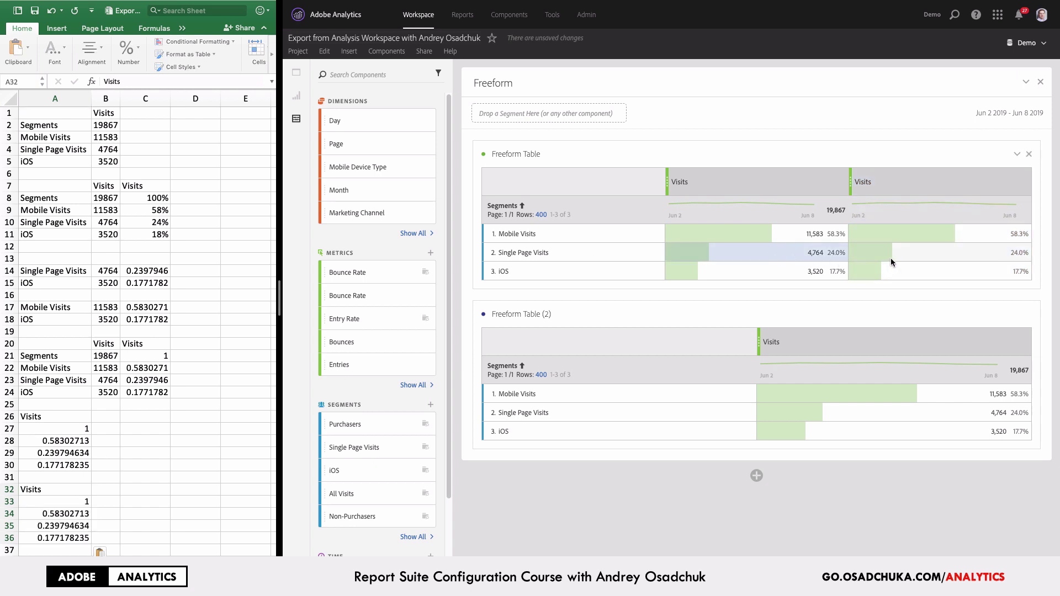
left_click(942, 237, "super")
left_click(943, 266, "super")
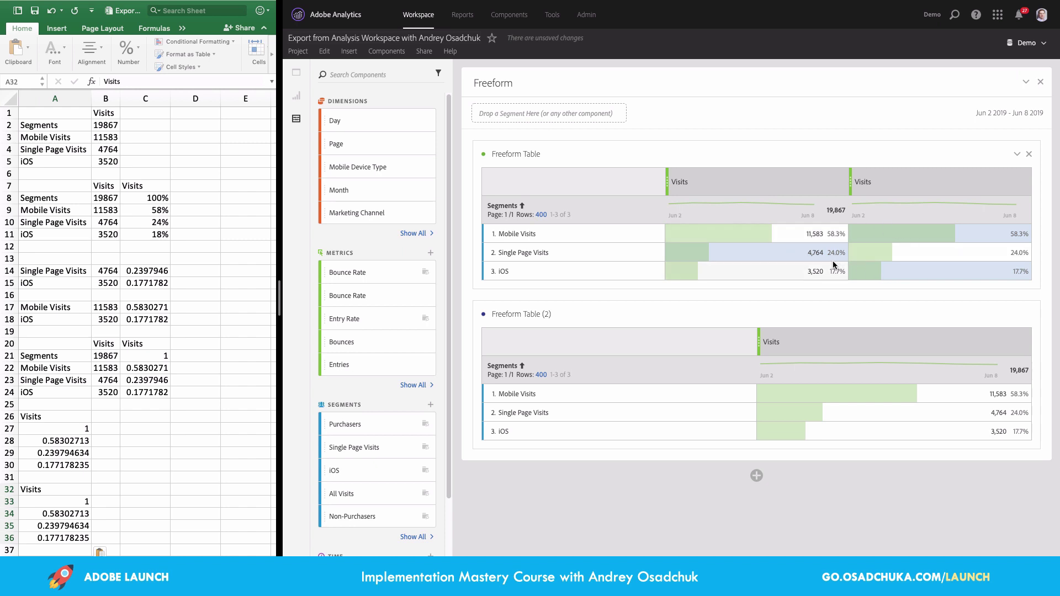
key("super+c")
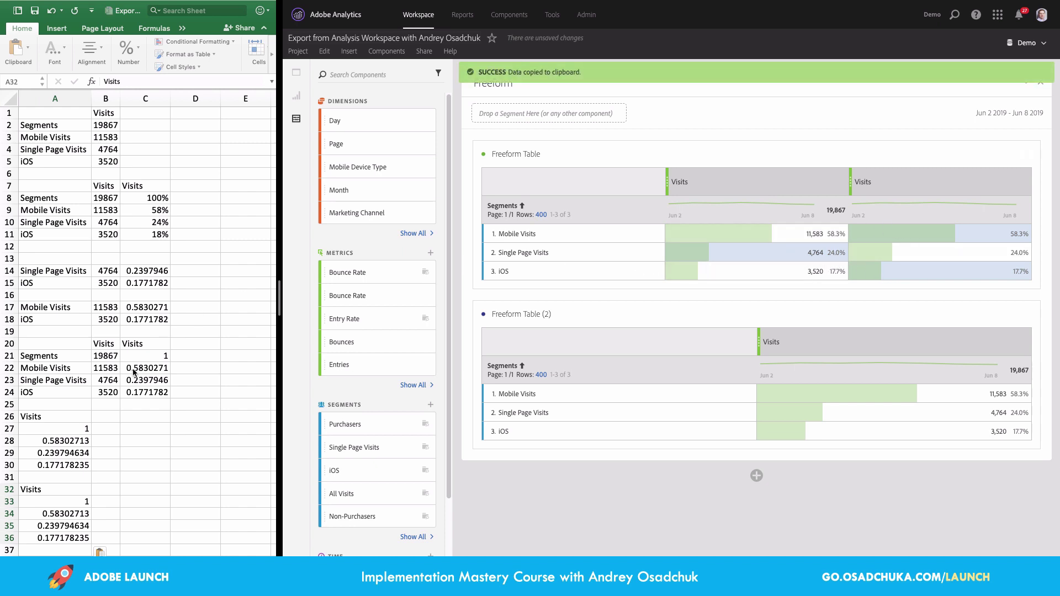
scroll(138, 466, "down", 5)
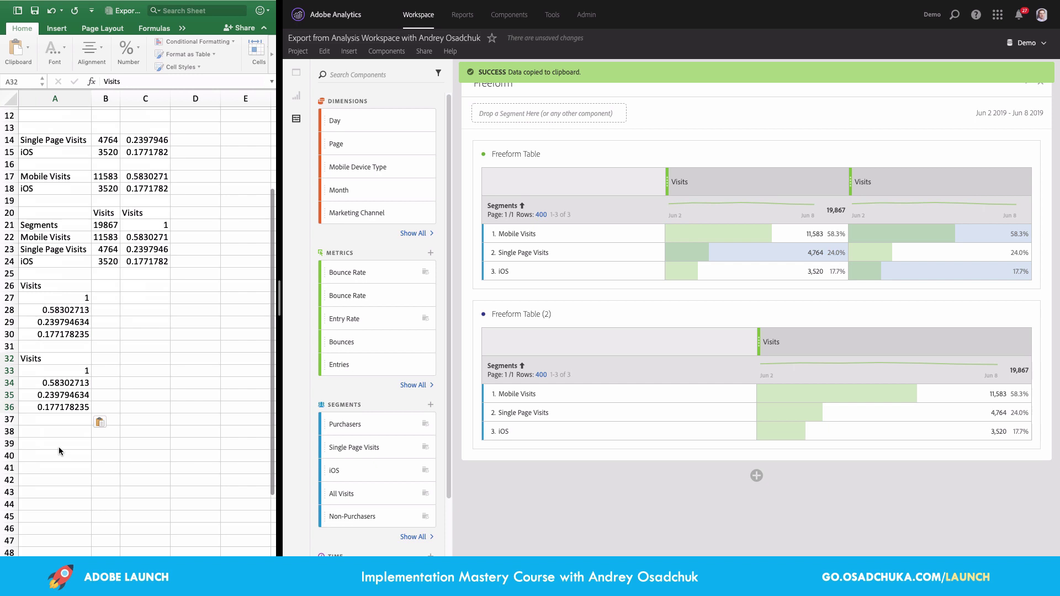
left_click(62, 443)
key("super+v")
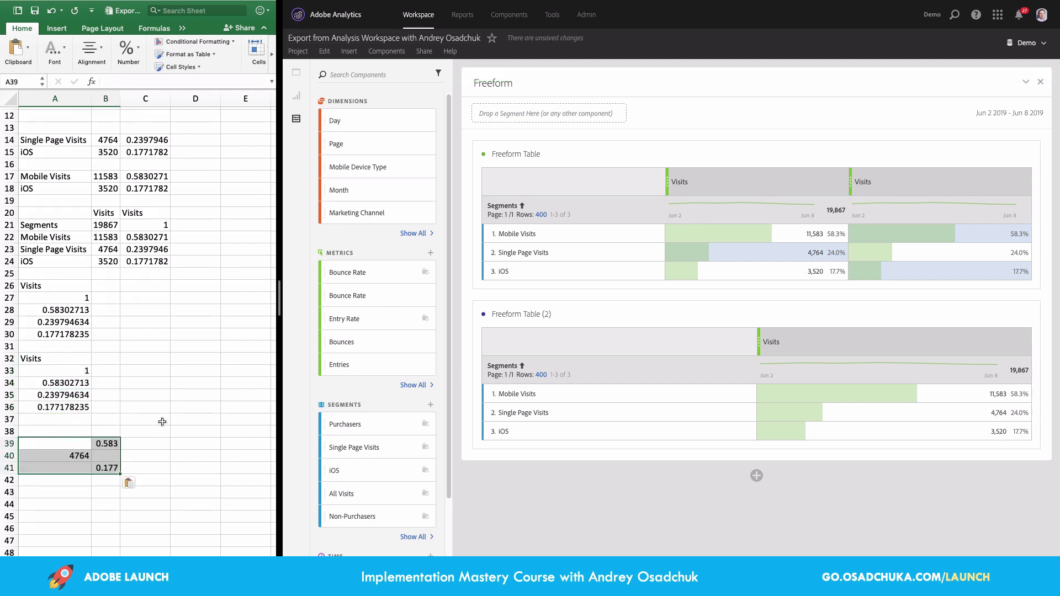
Step: Remove the Venn visualization placed above the first Freeform Table
scroll(161, 420, "up", 4)
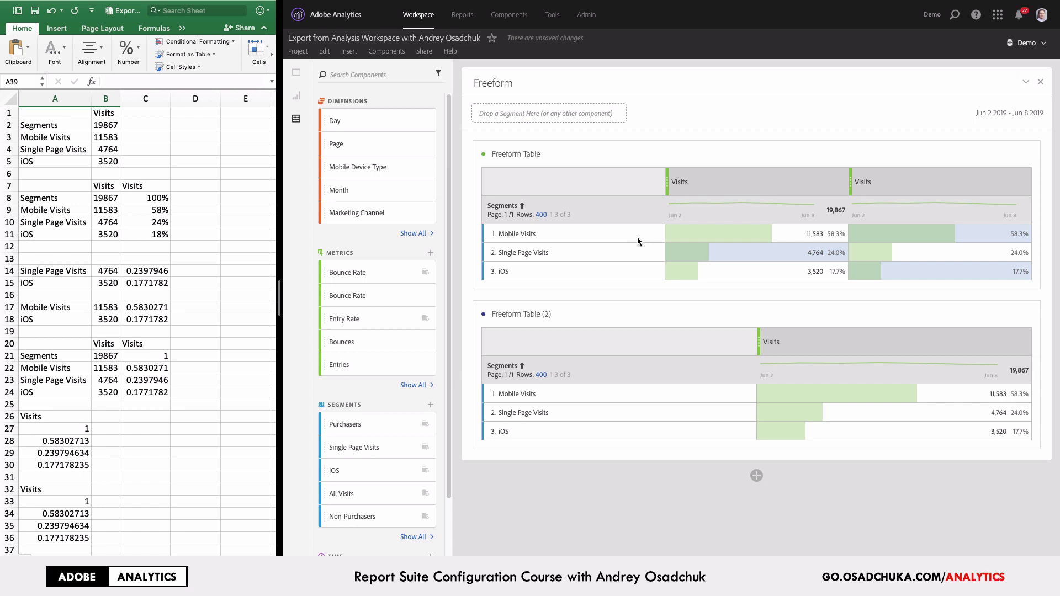
mouse_move(651, 253)
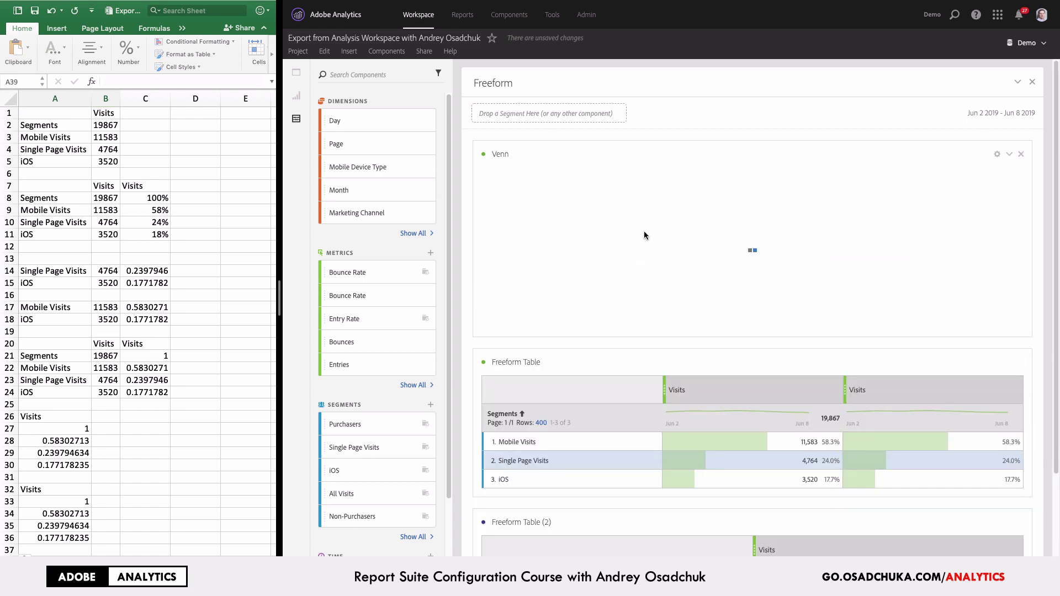
left_click(1021, 135)
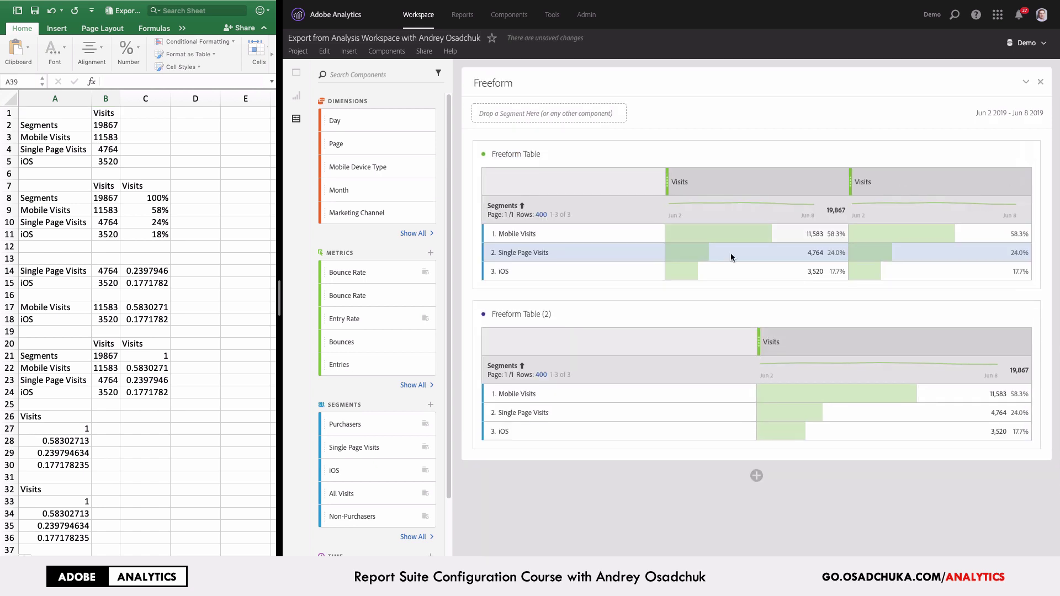
Step: Add a Line visualization above the first Freeform Table and plot its Mobile Visits and Single Page Visits values from the first Visits column
left_click(580, 233)
left_click(579, 267, "shift")
right_click(579, 268)
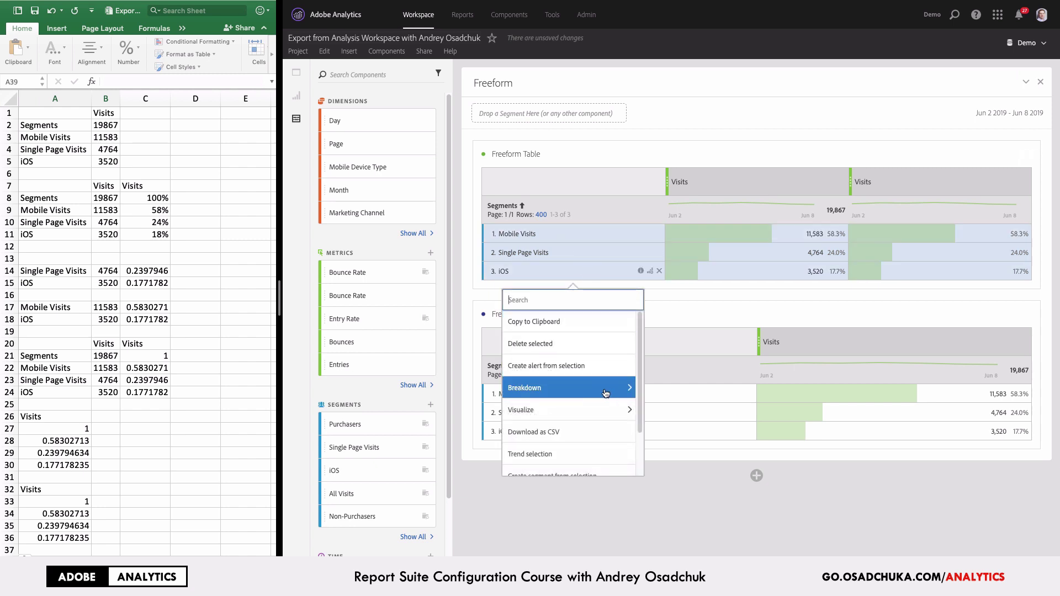
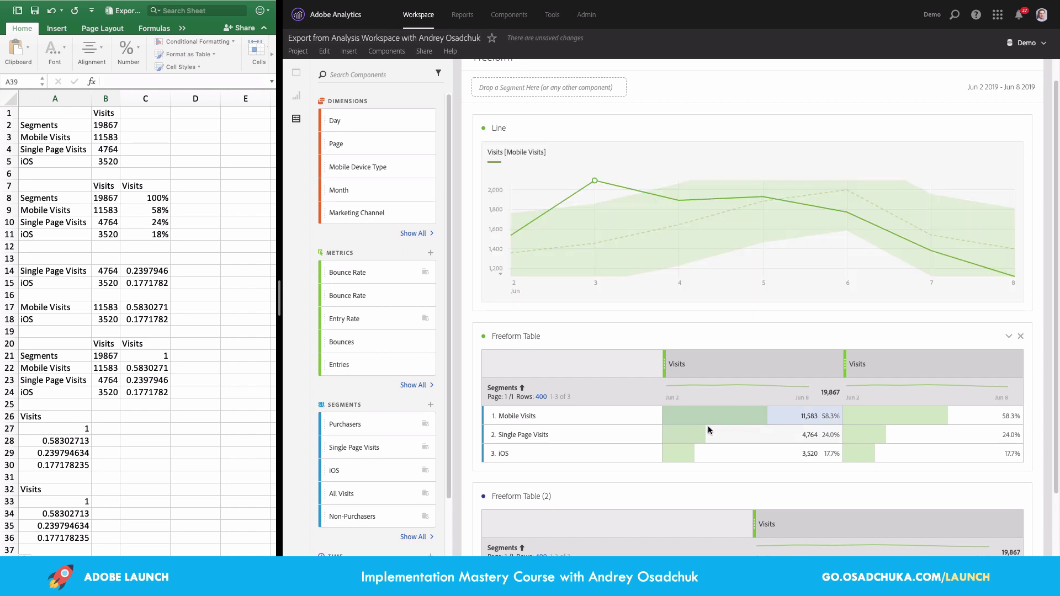
left_click(718, 419)
left_click(728, 437, "shift")
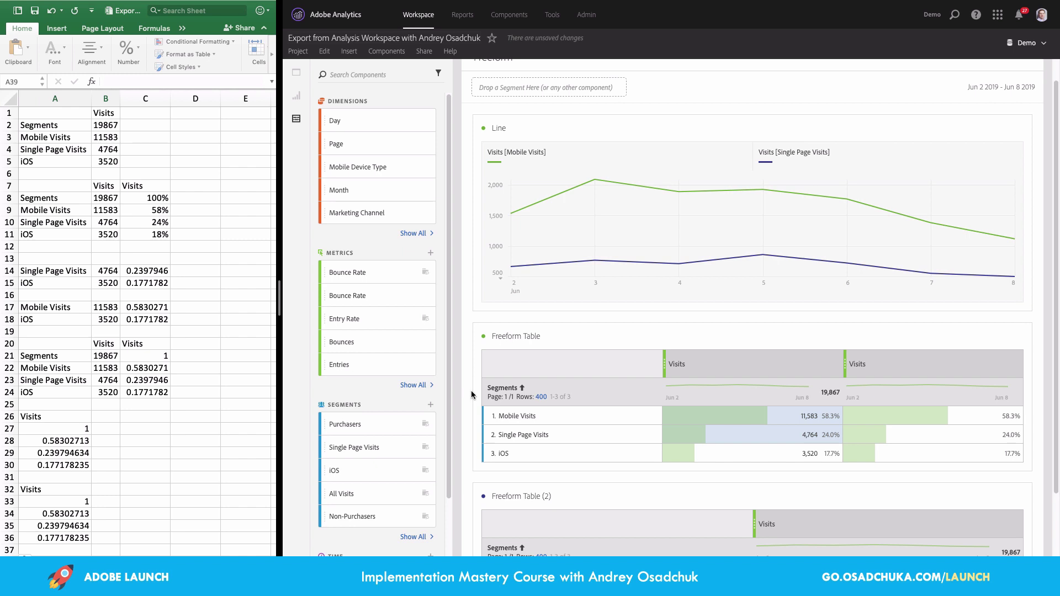
Step: Arrange the Line visualization and the first Freeform Table in one row, narrowing each to about a quarter of the panel width
left_click_drag(473, 391, 759, 392)
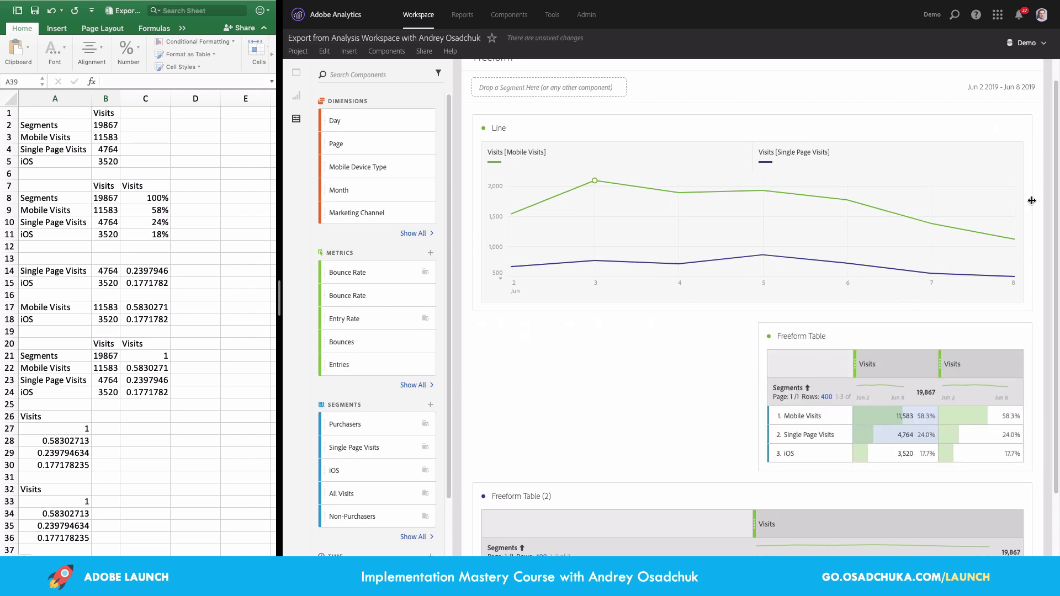
left_click_drag(1027, 200, 767, 200)
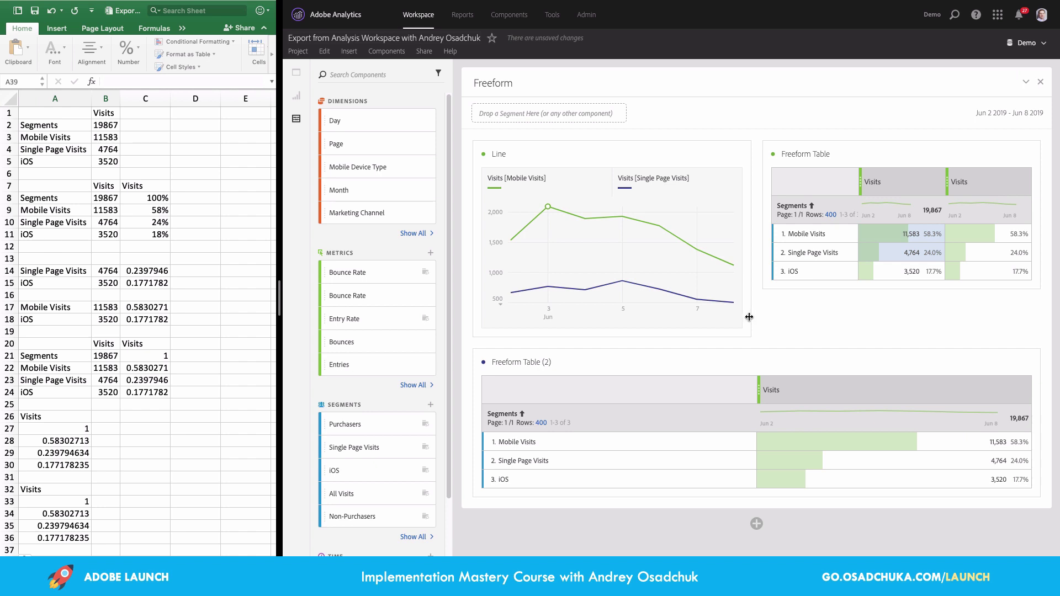
left_click_drag(749, 317, 605, 307)
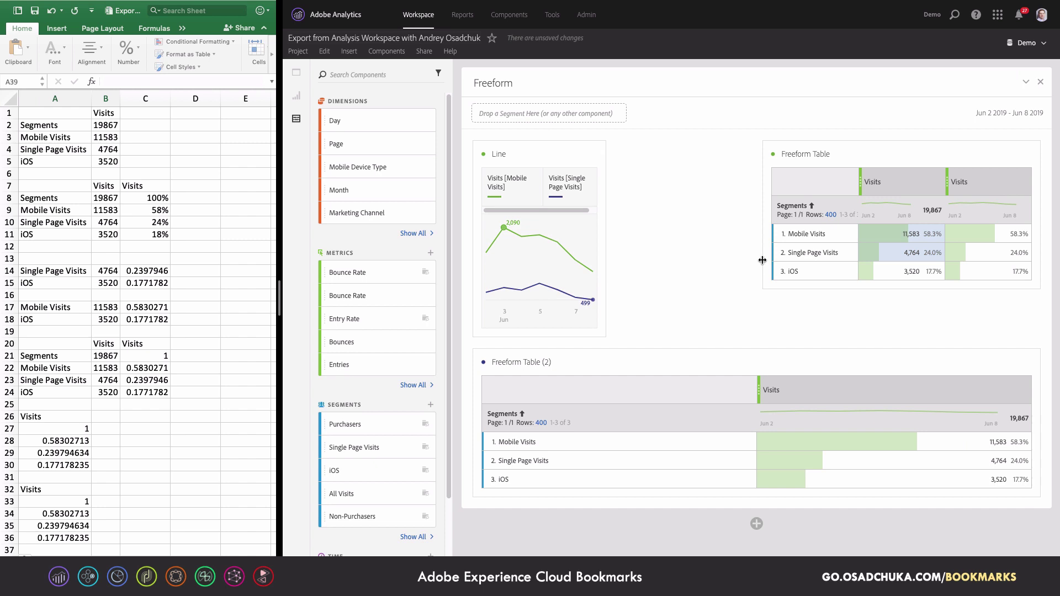
left_click_drag(763, 260, 619, 266)
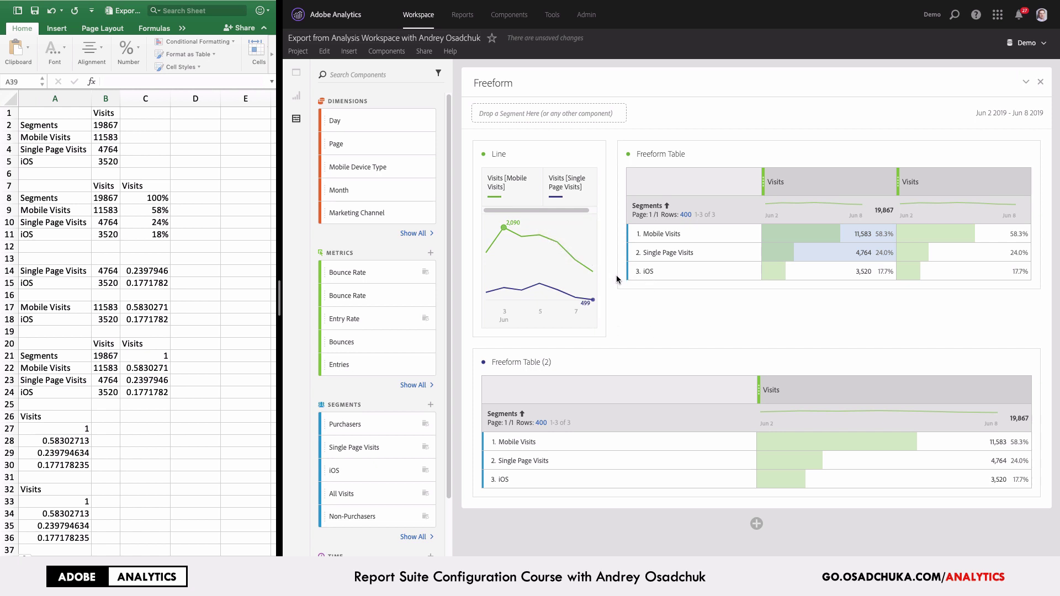
left_click_drag(618, 277, 901, 277)
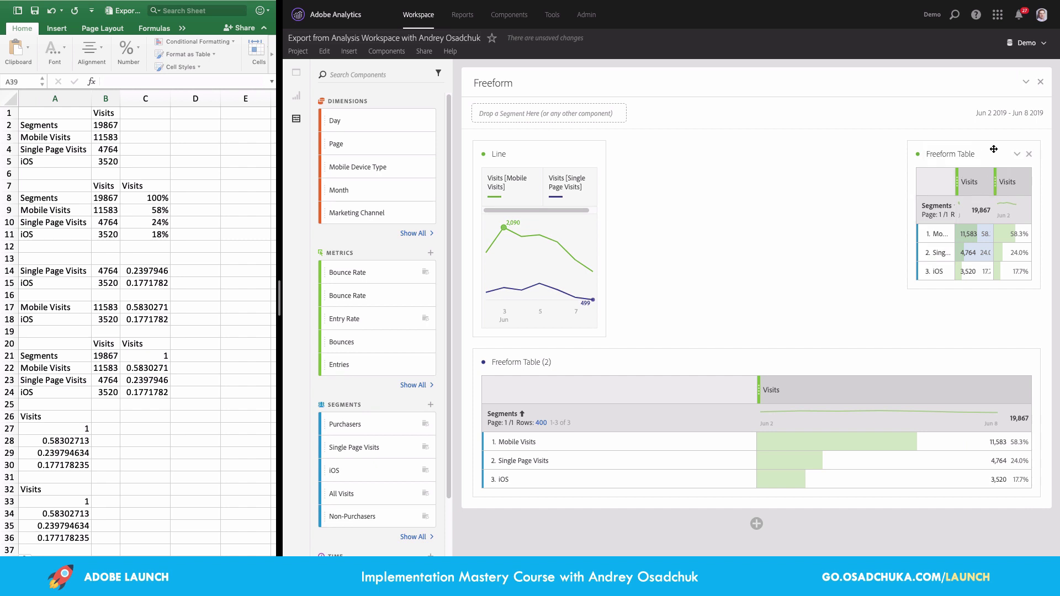
Step: Try moving the first Freeform Table down near Freeform Table (2) and return it to the row beside the Line visualization
left_click_drag(994, 149, 601, 407)
left_click_drag(557, 352, 982, 173)
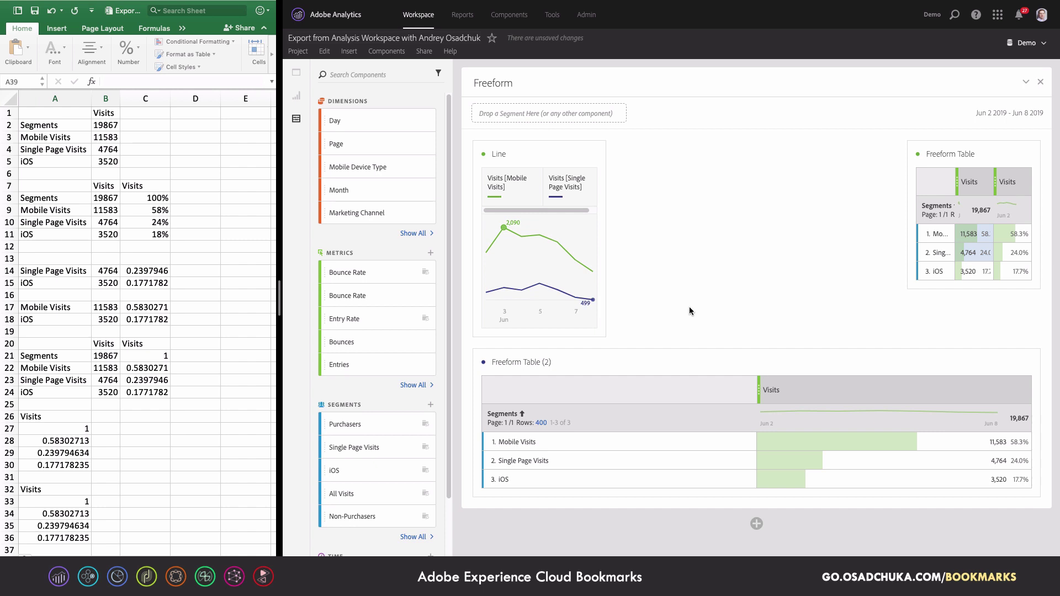
Step: Request a PDF download of the whole Analysis Workspace project with the visualizations in their current layout
key("ctrl+minus")
key("ctrl+minus")
key("ctrl+minus")
key("ctrl+minus")
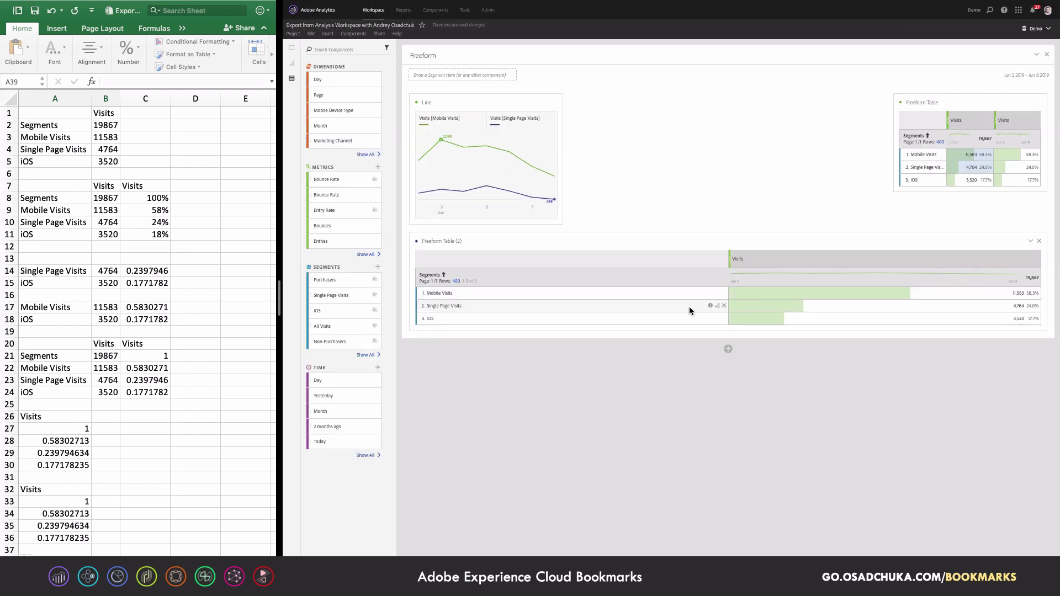
key("ctrl+plus")
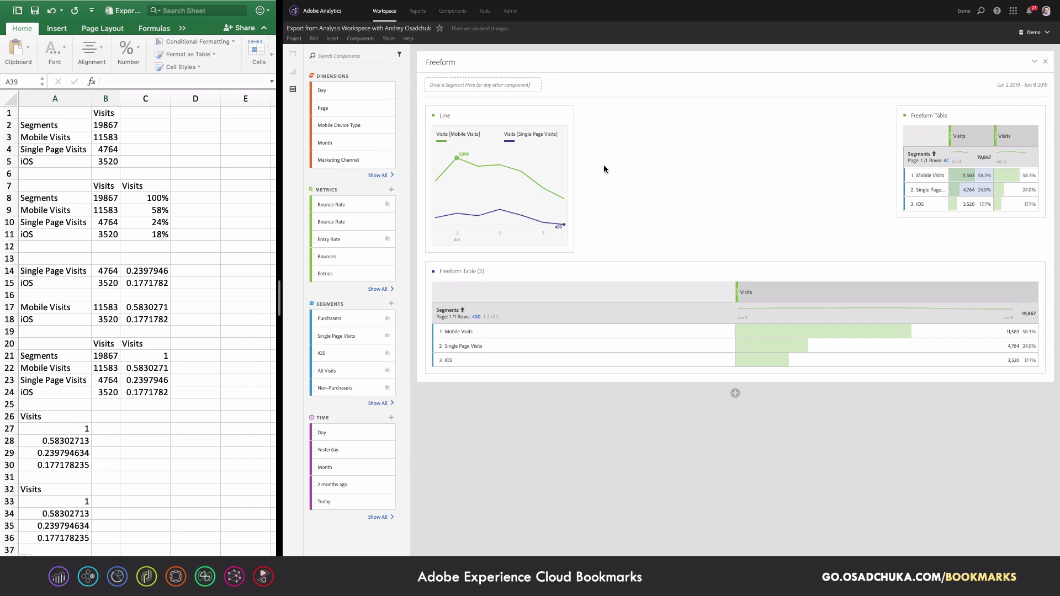
left_click(297, 43)
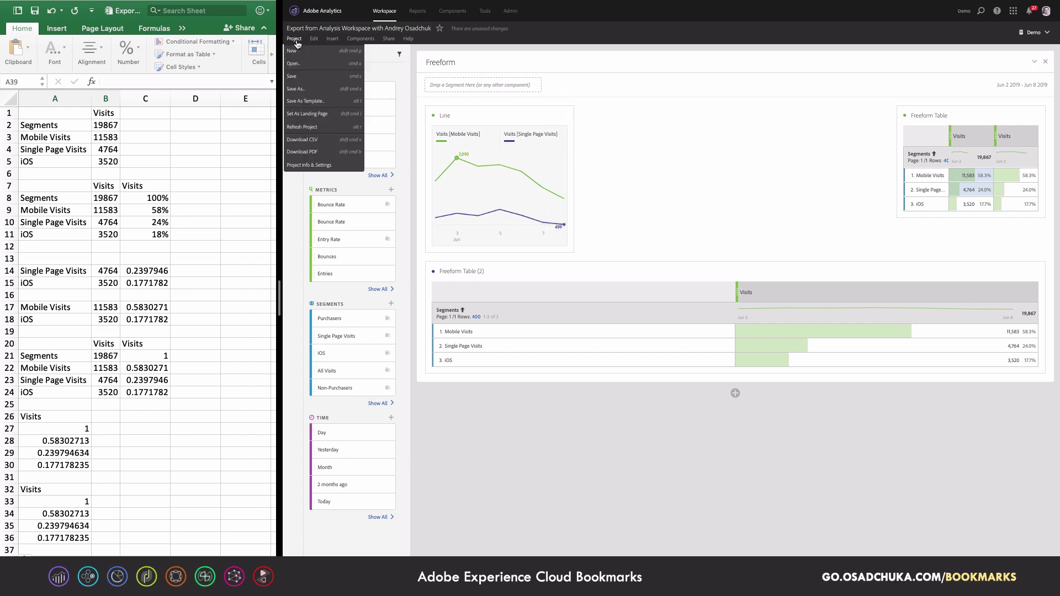
left_click(324, 153)
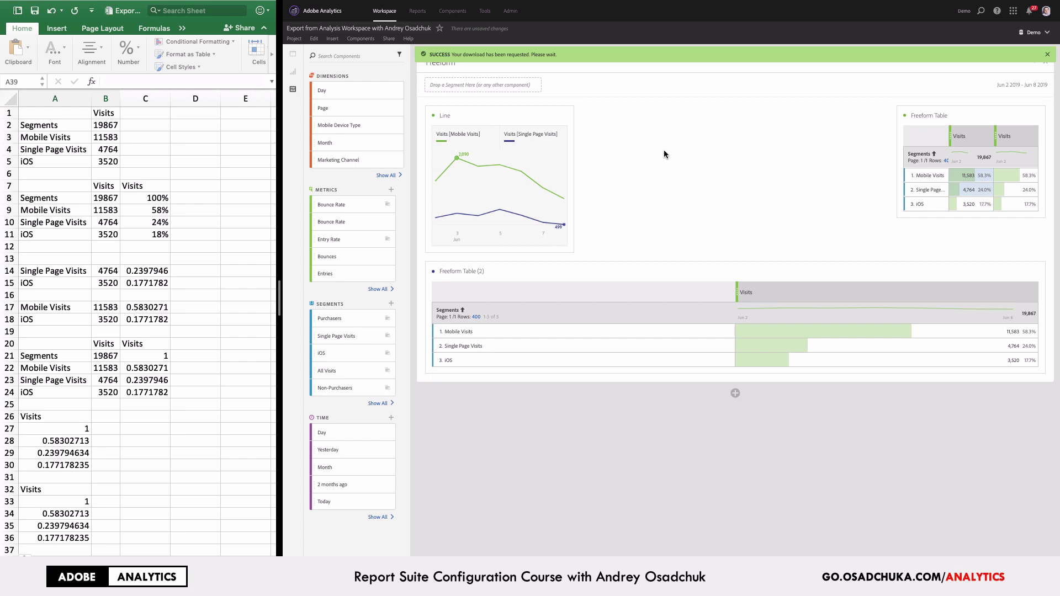
Step: Open the generated PDF to check how the panel layout is reproduced, and close it to return to the project
key("super+plus")
key("super+plus")
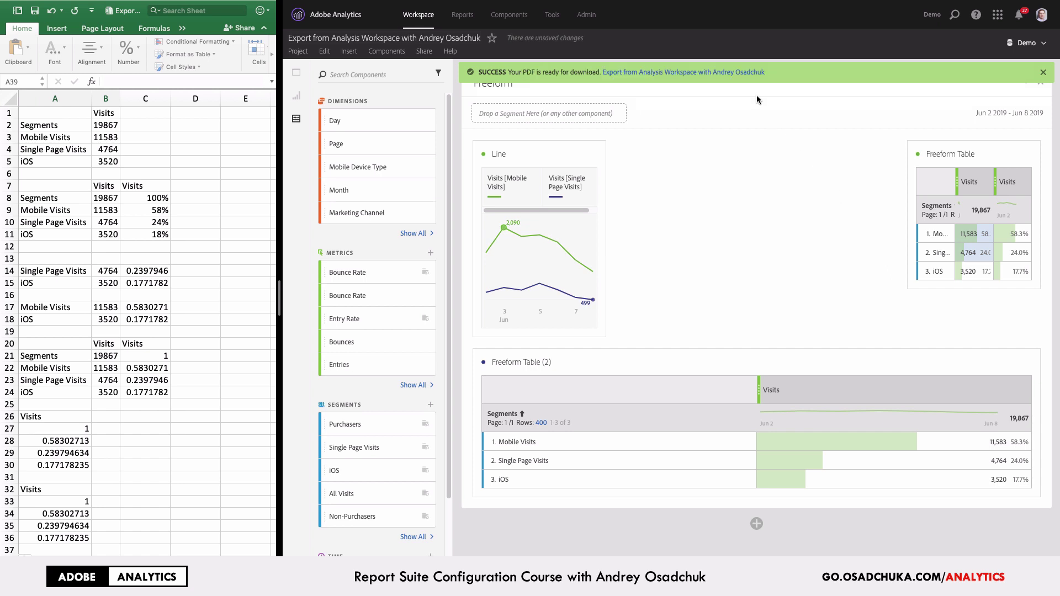
left_click(752, 73)
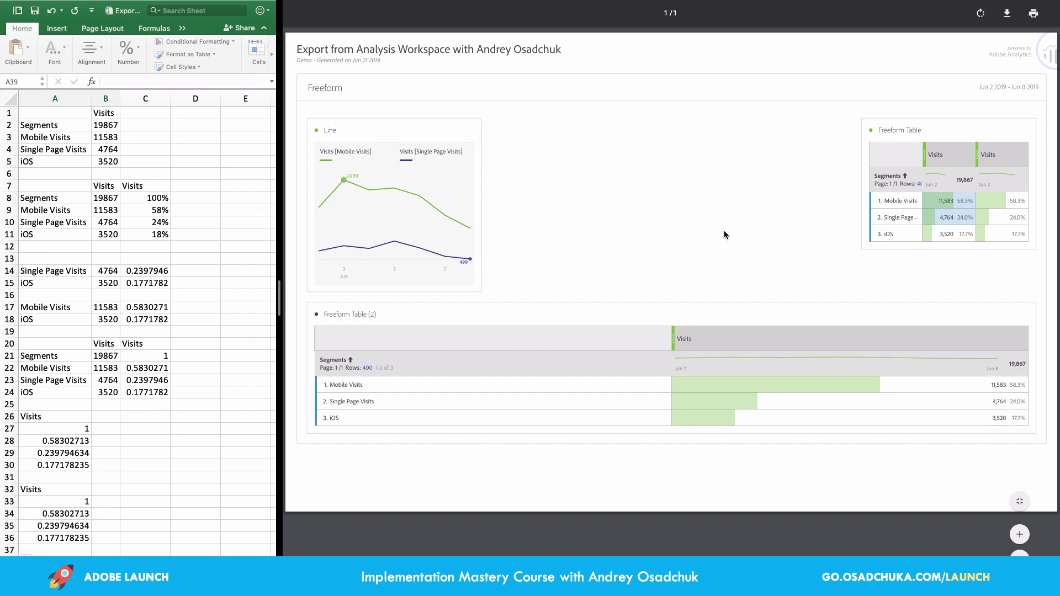
key("ctrl+w")
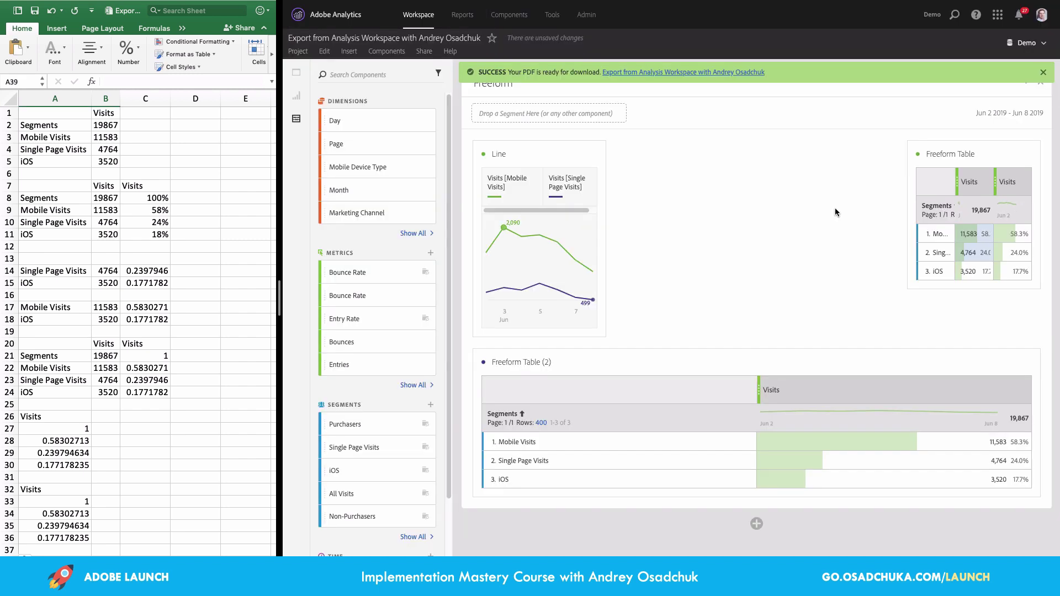